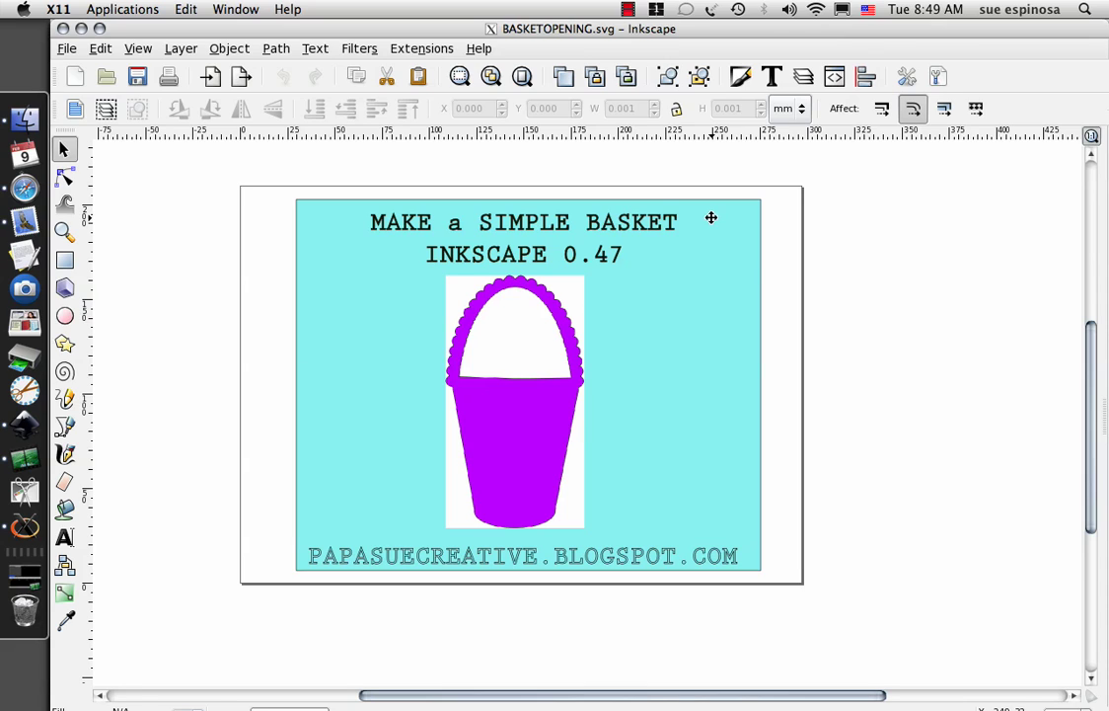
Step: Open BASKETDRAWING.svg from the recent files list and switch the window to fullscreen
{"action": "left_click", "coordinate": [62, 49]}
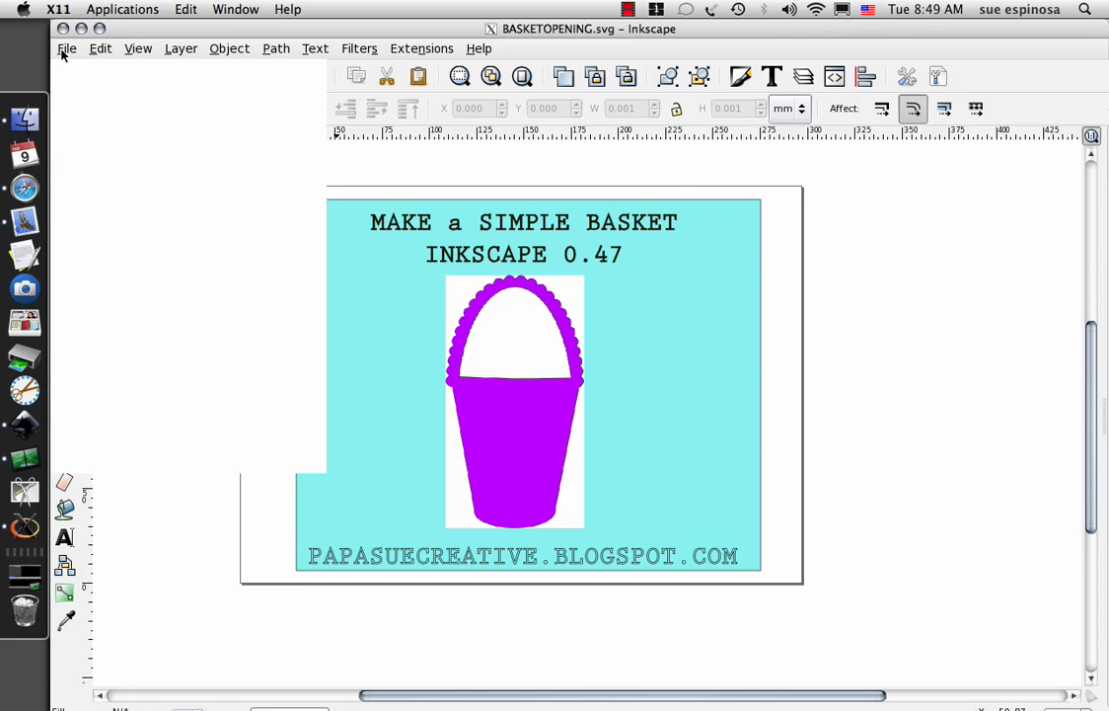
{"action": "mouse_move", "coordinate": [127, 111]}
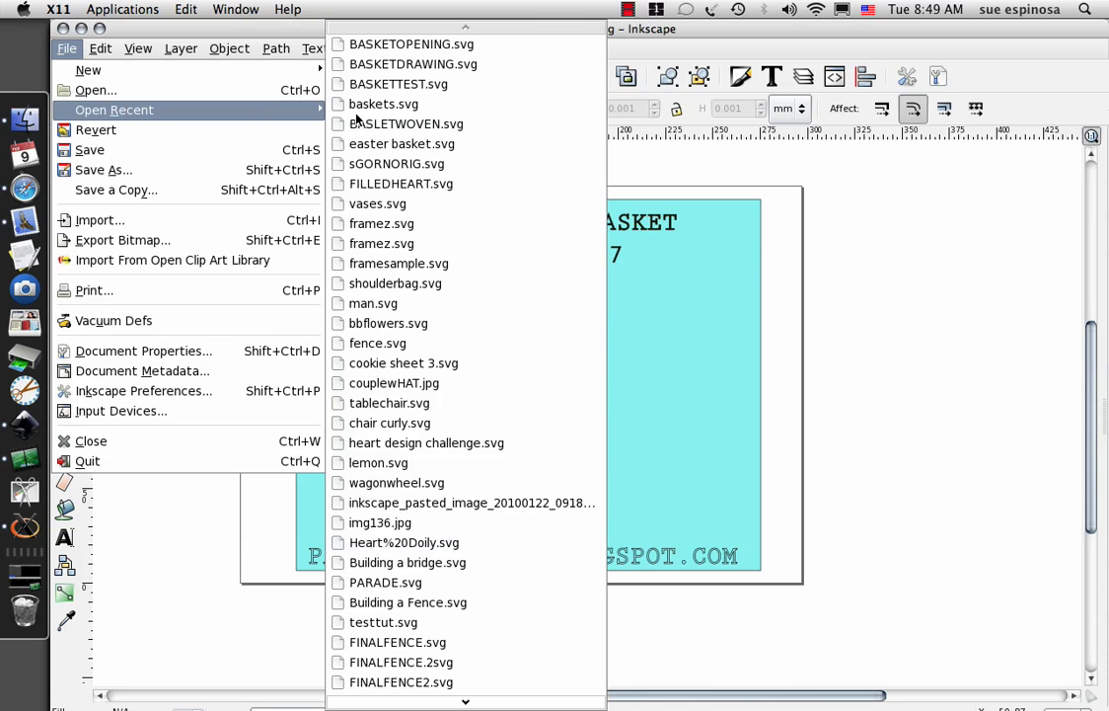
{"action": "left_click", "coordinate": [513, 75]}
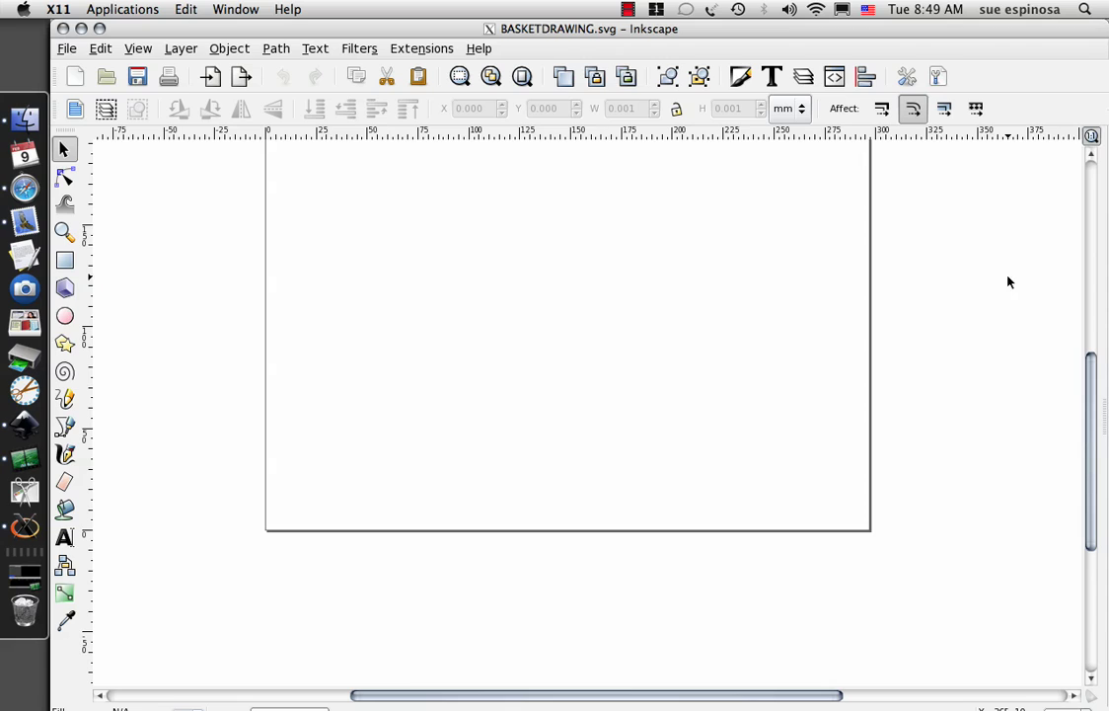
{"action": "left_click_drag", "start_coordinate": [1092, 358], "coordinate": [1075, 321]}
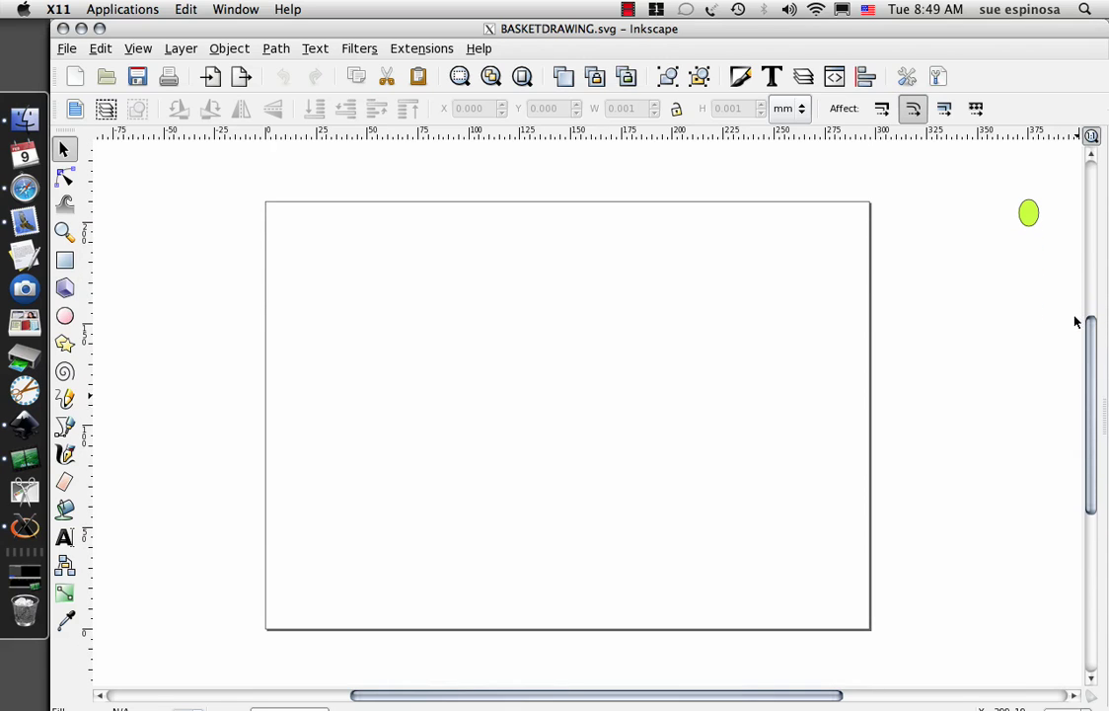
{"action": "left_click", "coordinate": [137, 50]}
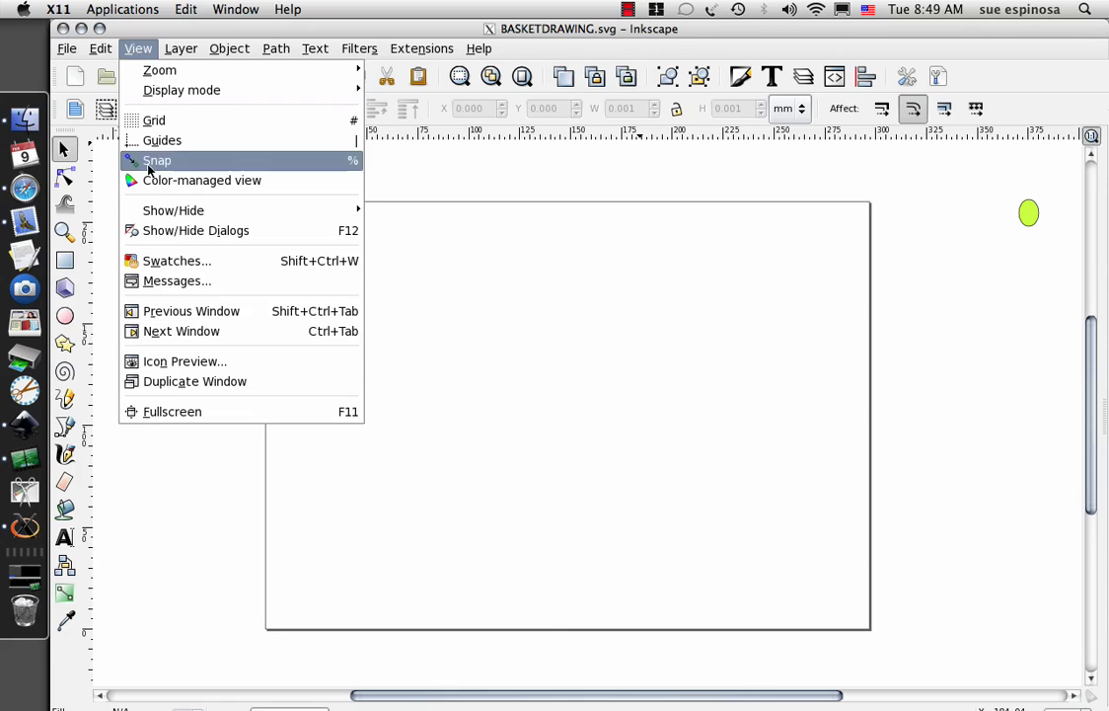
{"action": "left_click", "coordinate": [194, 408]}
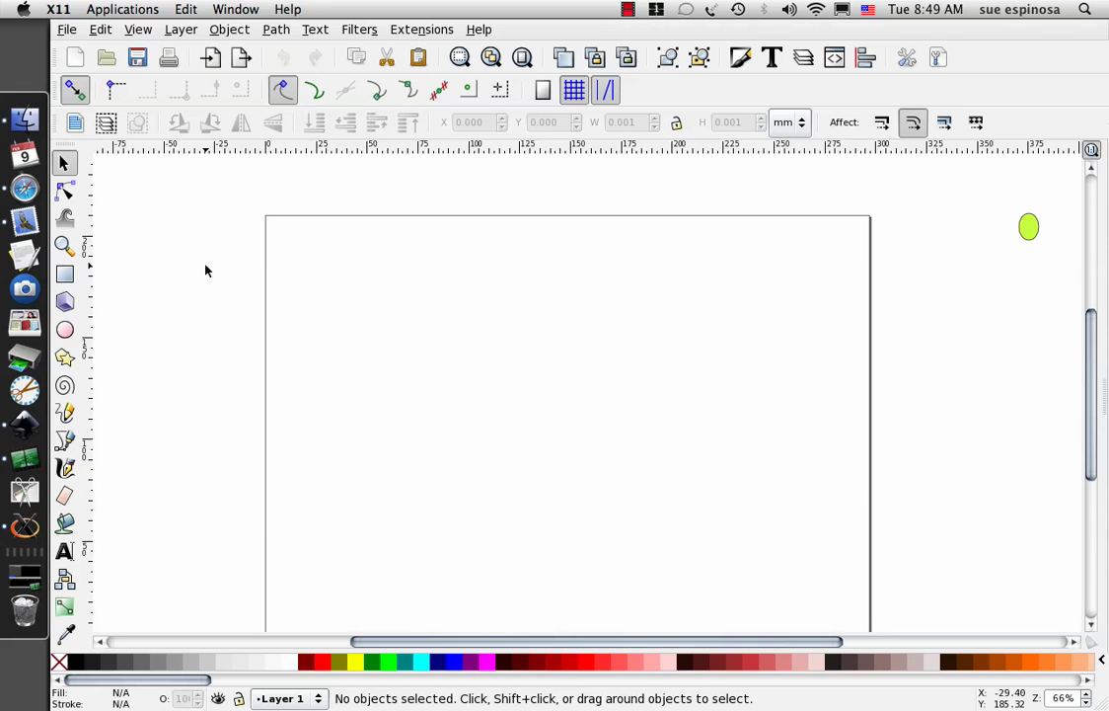
Step: Draw a yellow five-cornered polygon with a black outline near the top-left of the page
{"action": "left_click", "coordinate": [62, 359]}
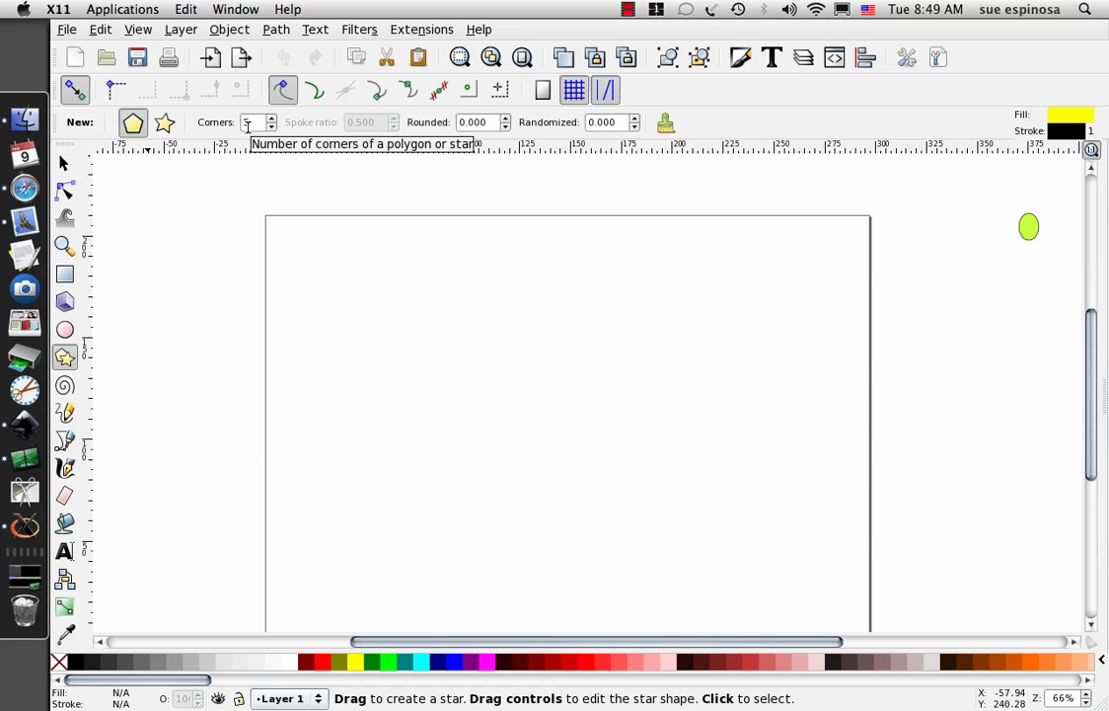
{"action": "left_click_drag", "start_coordinate": [451, 330], "coordinate": [537, 446]}
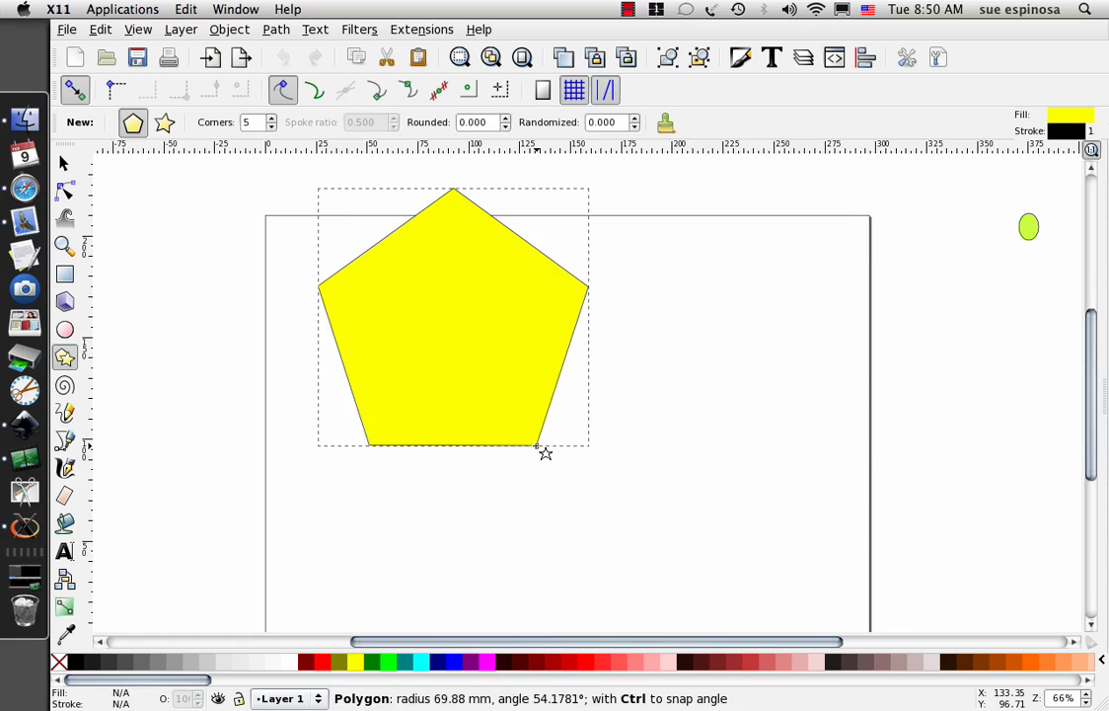
Step: Convert the pentagon to a path, flatten its top node, and stretch it to about 133.2 by 122.1 mm
{"action": "left_click", "coordinate": [280, 35]}
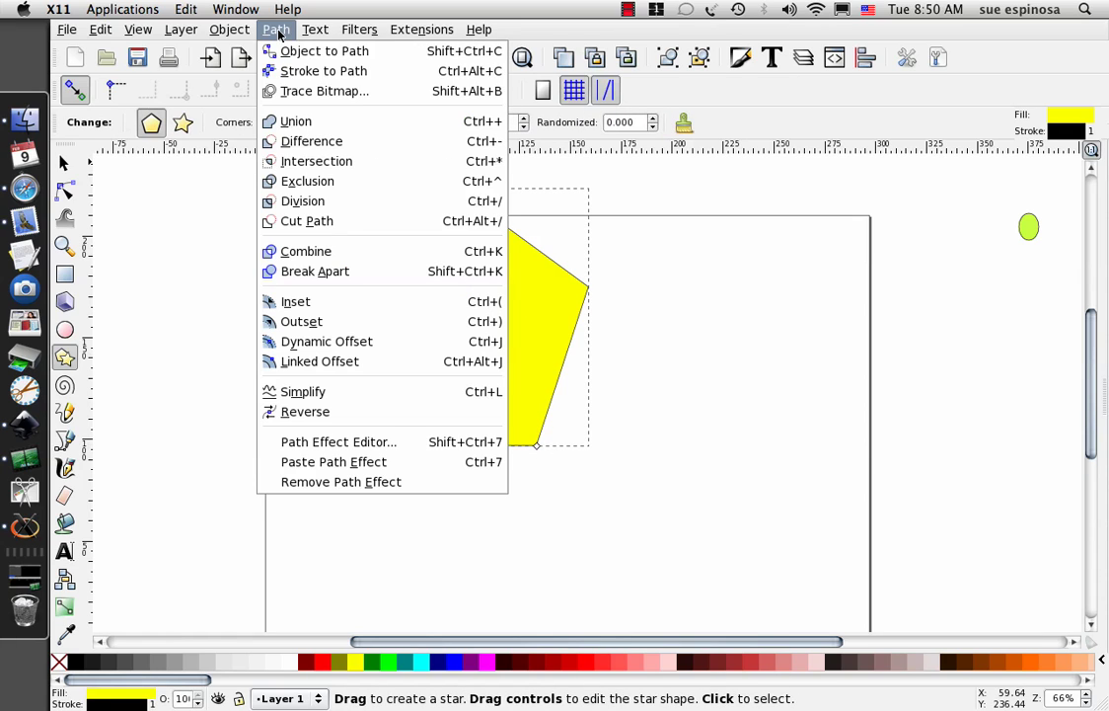
{"action": "left_click", "coordinate": [313, 122]}
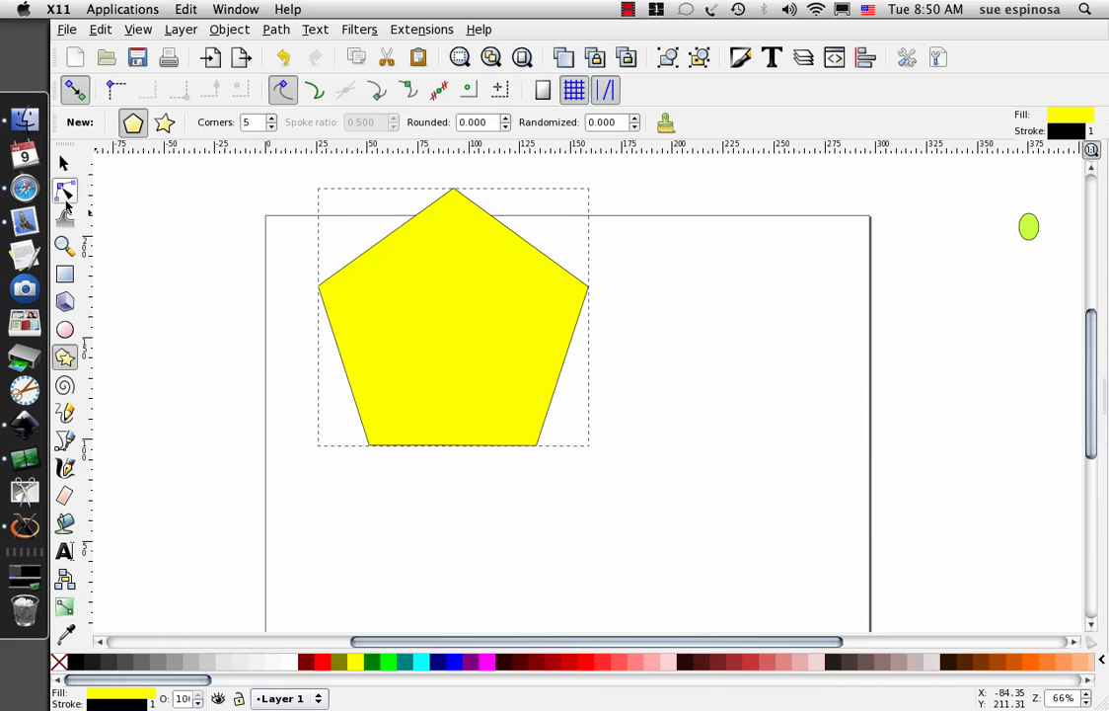
{"action": "left_click", "coordinate": [64, 193]}
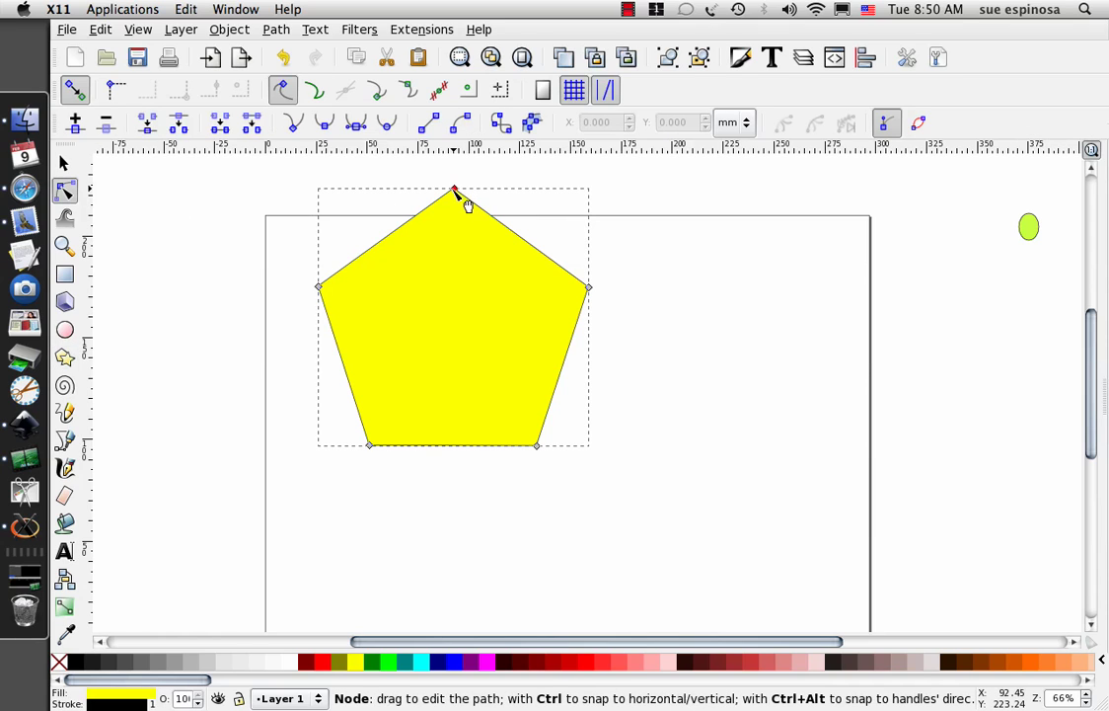
{"action": "left_click_drag", "start_coordinate": [456, 191], "coordinate": [453, 287]}
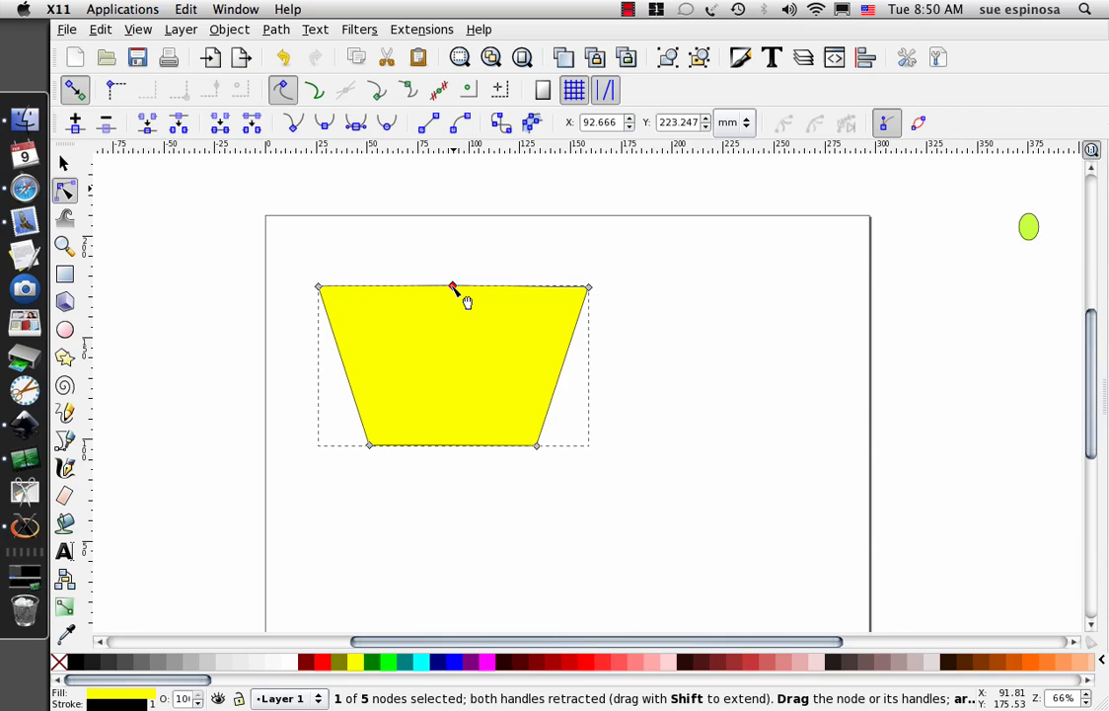
{"action": "left_click_drag", "start_coordinate": [466, 301], "coordinate": [466, 301]}
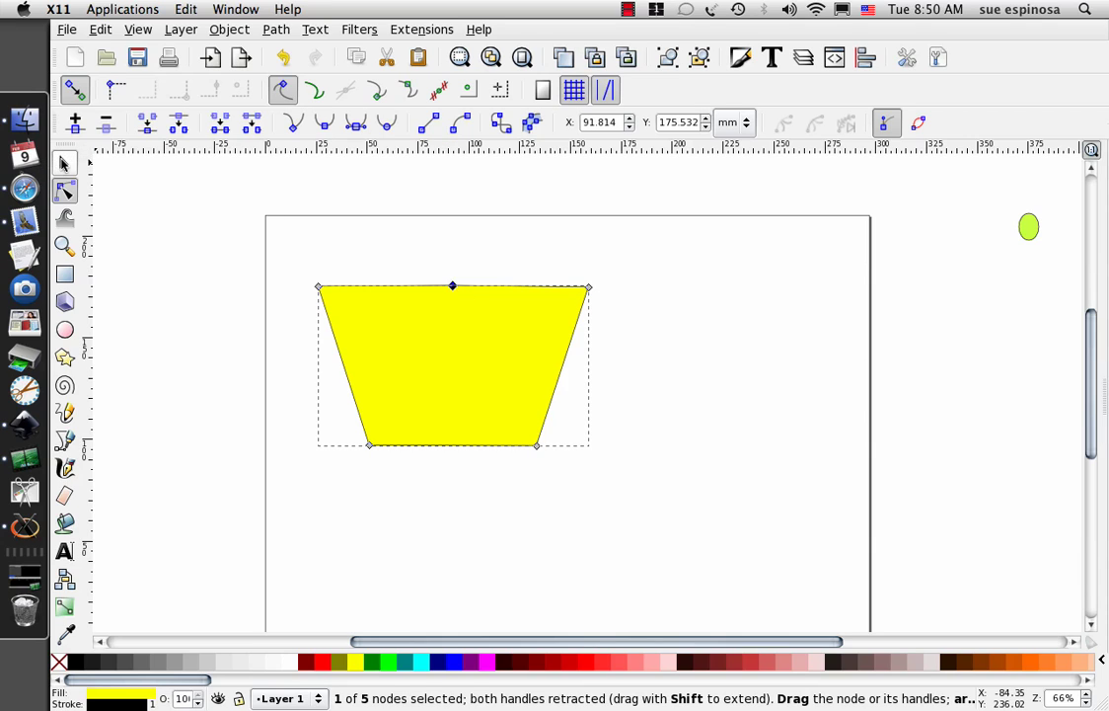
{"action": "left_click", "coordinate": [62, 158]}
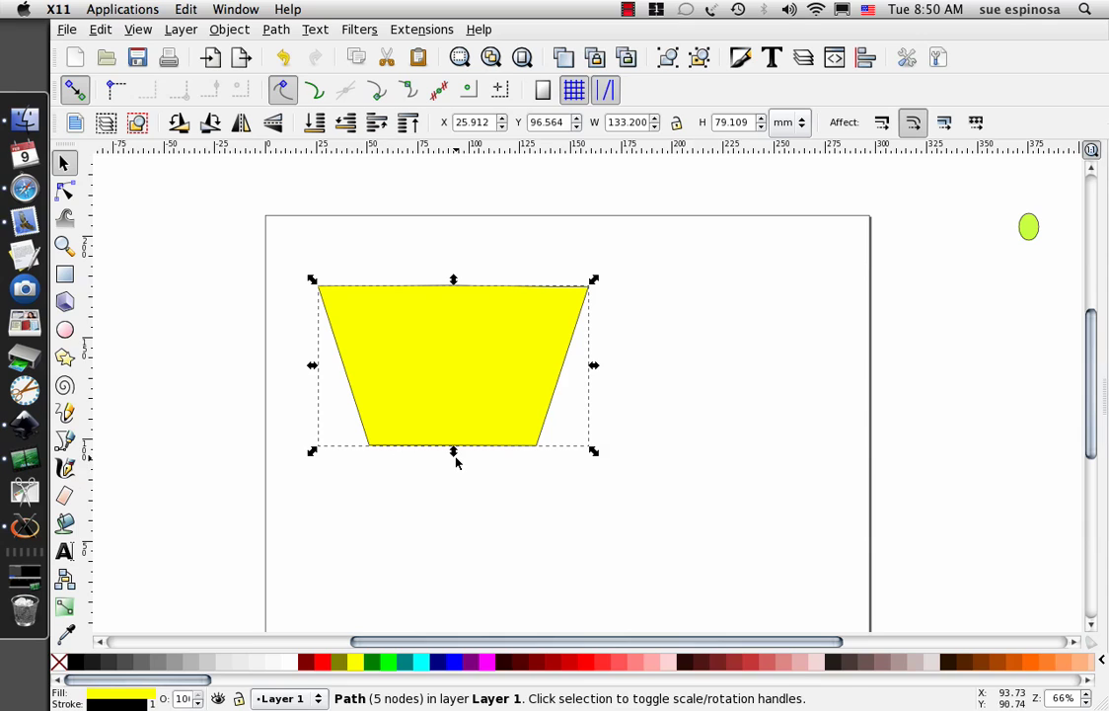
{"action": "left_click_drag", "start_coordinate": [453, 452], "coordinate": [458, 542]}
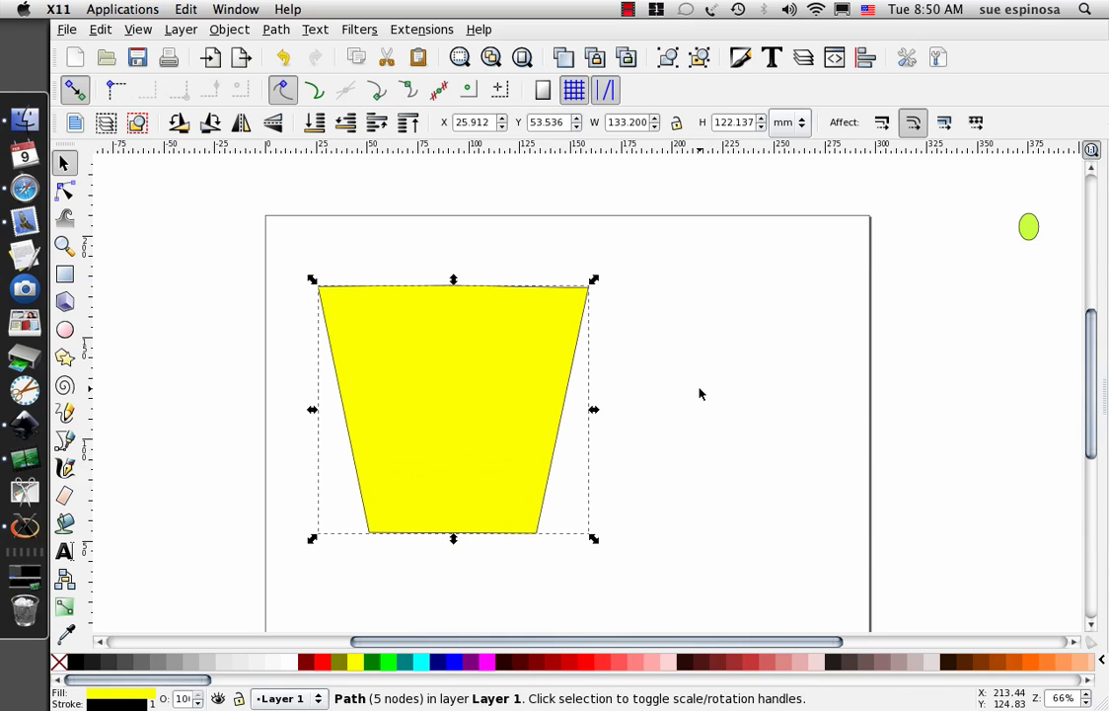
Step: Duplicate the yellow trapezoid, putting the copy at the left page edge and the original at X 97.910 mm
{"action": "left_click", "coordinate": [100, 29]}
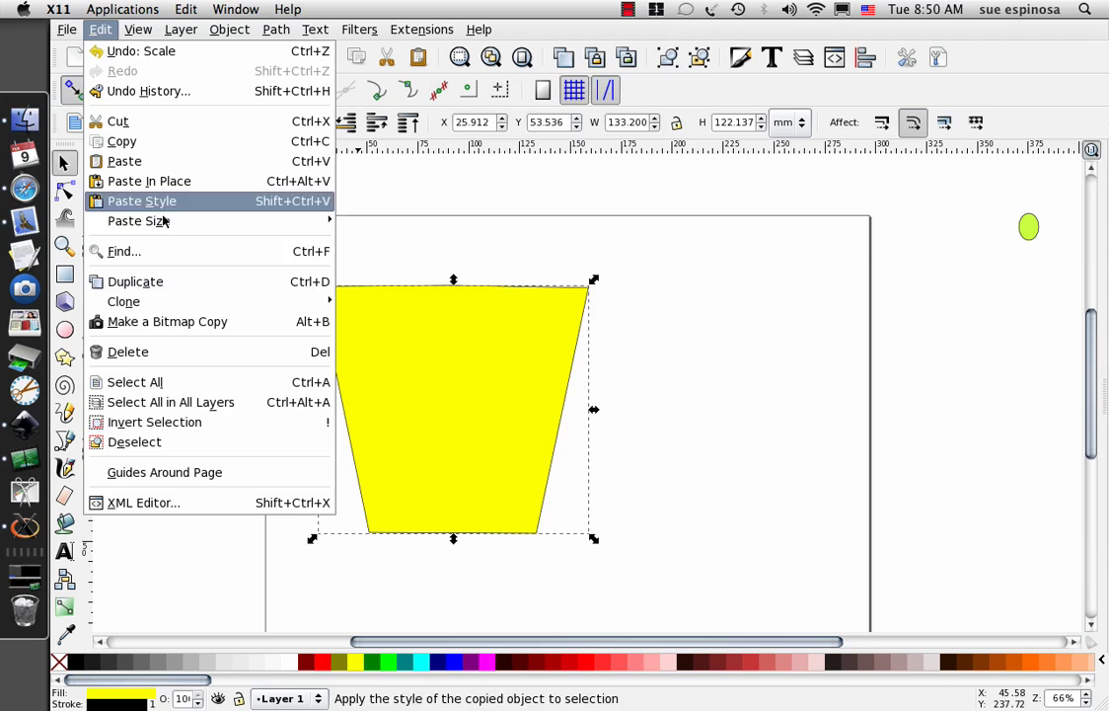
{"action": "left_click", "coordinate": [165, 281]}
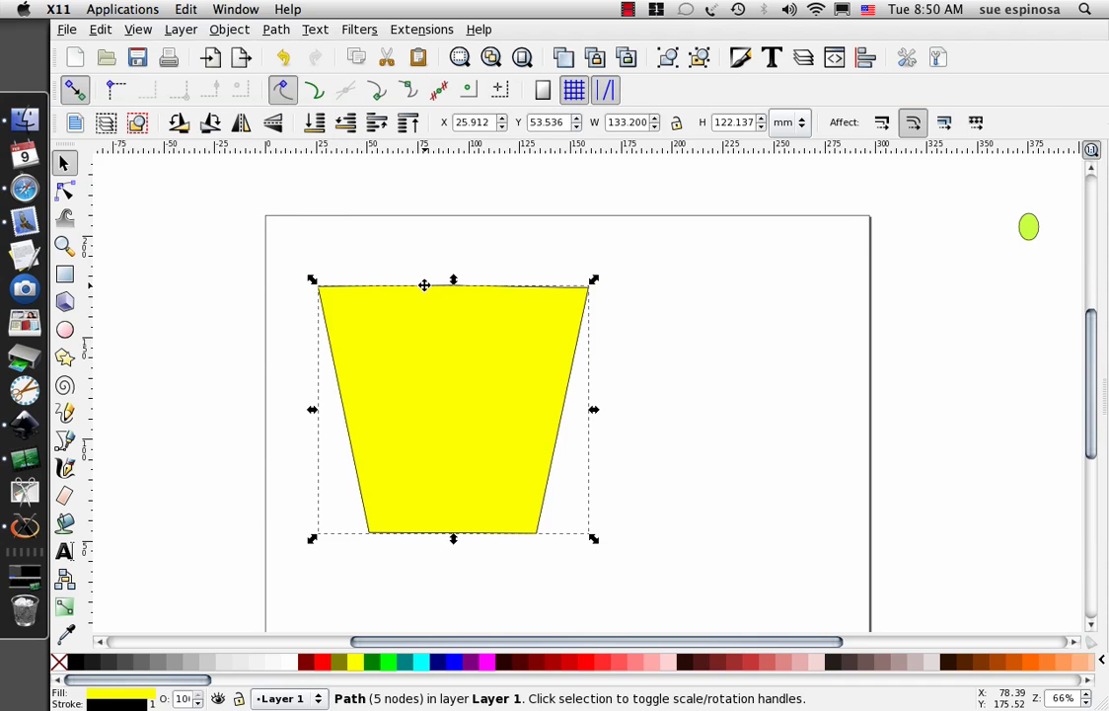
{"action": "left_click_drag", "start_coordinate": [425, 285], "coordinate": [135, 246]}
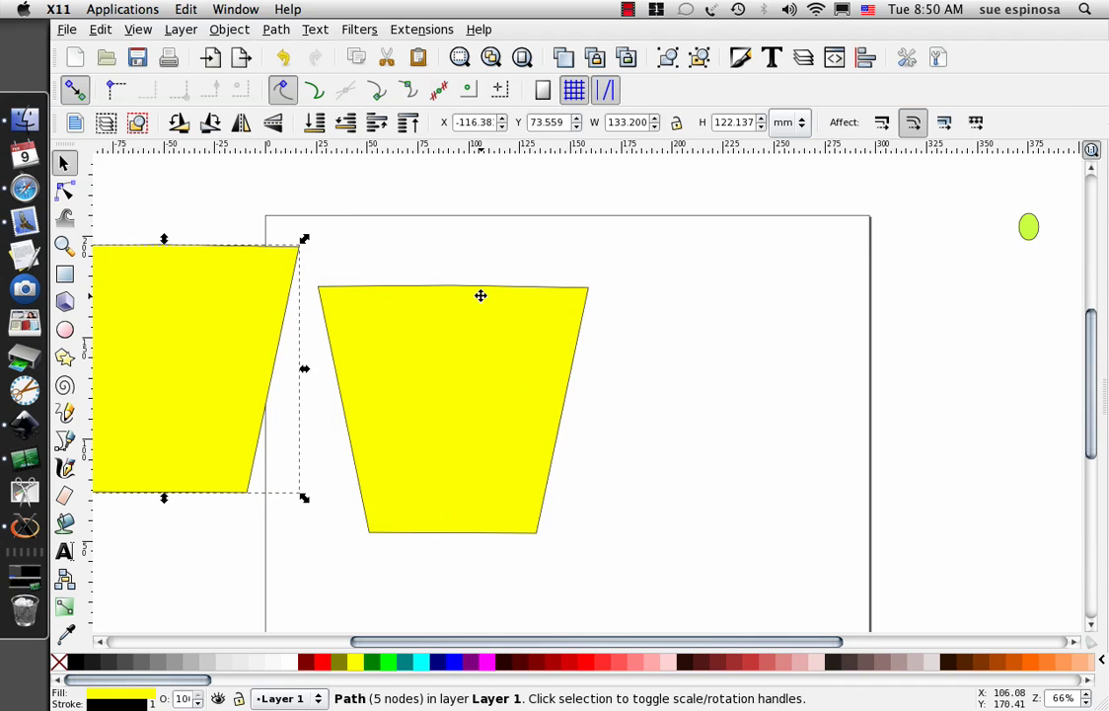
{"action": "left_click_drag", "start_coordinate": [478, 286], "coordinate": [627, 281]}
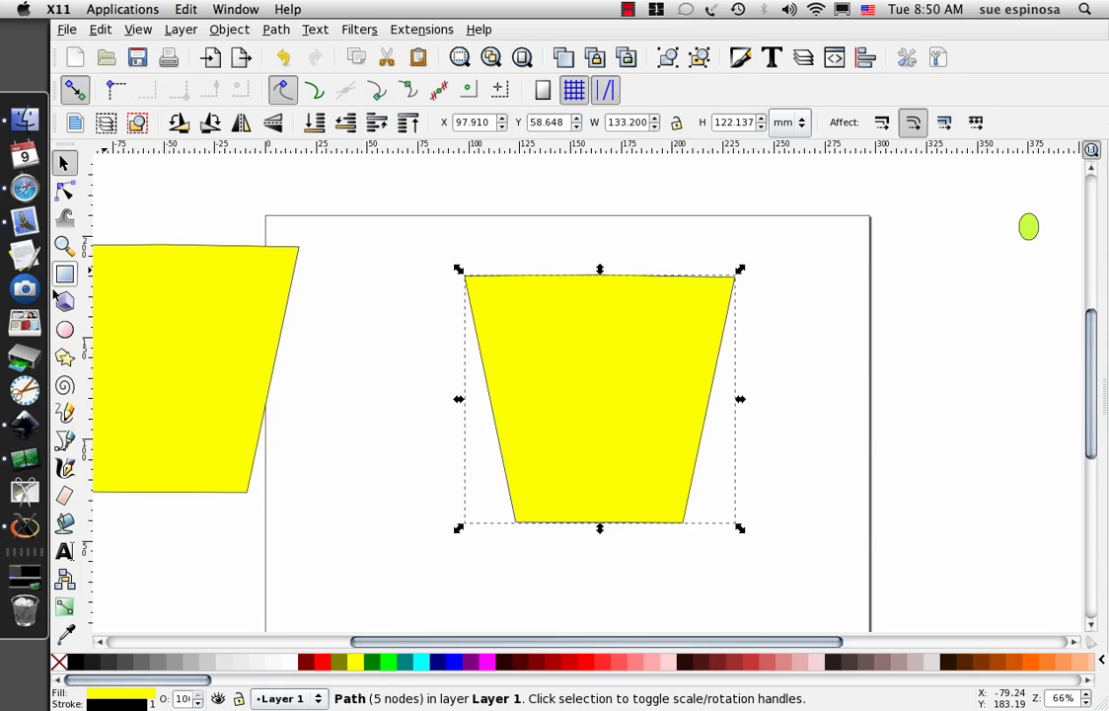
Step: Draw a red ellipse across the right trapezoid's bottom and fit it to the base
{"action": "left_click", "coordinate": [62, 330]}
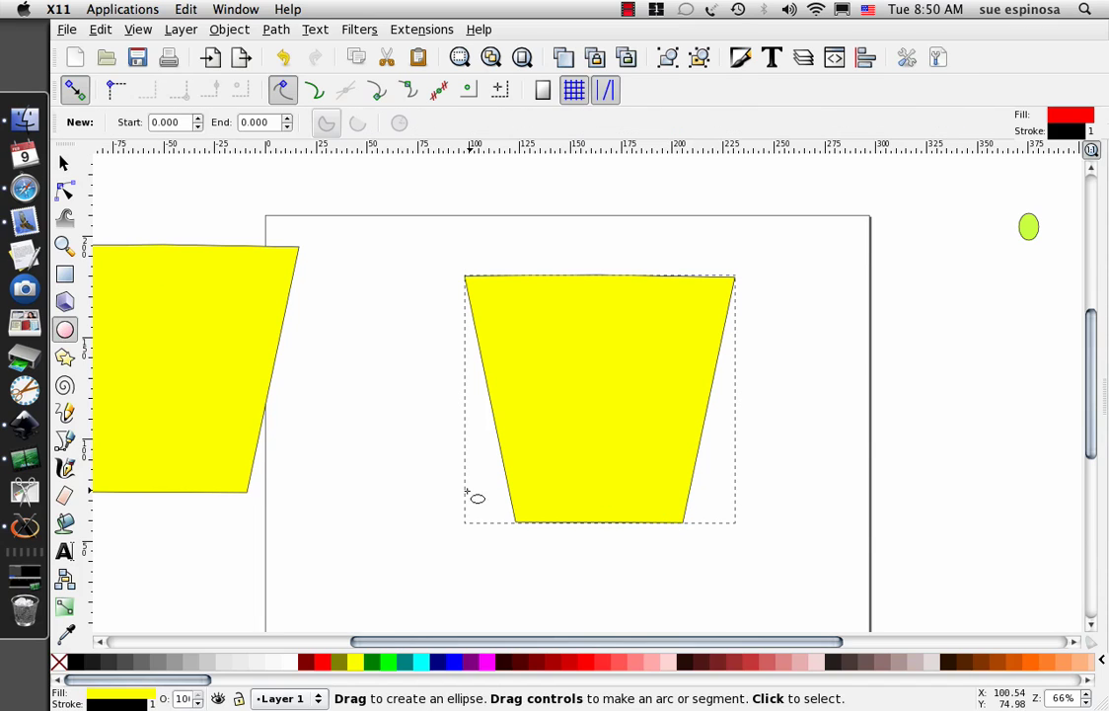
{"action": "left_click_drag", "start_coordinate": [516, 506], "coordinate": [686, 542]}
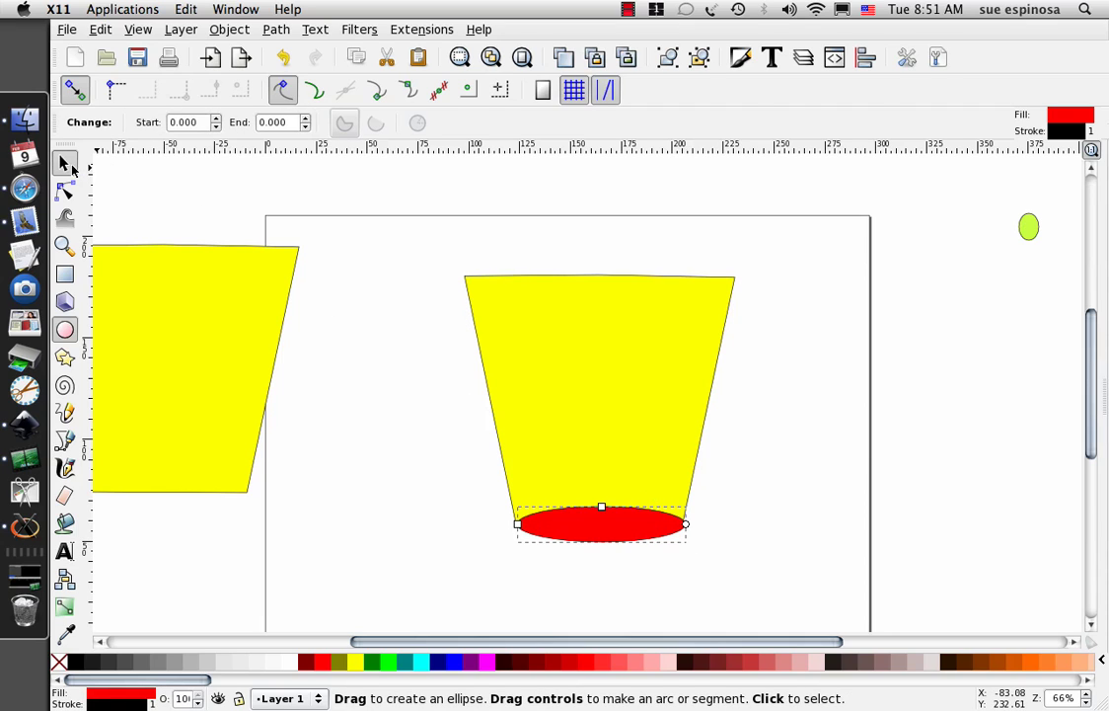
{"action": "left_click", "coordinate": [67, 166]}
{"action": "left_click_drag", "start_coordinate": [551, 510], "coordinate": [550, 504]}
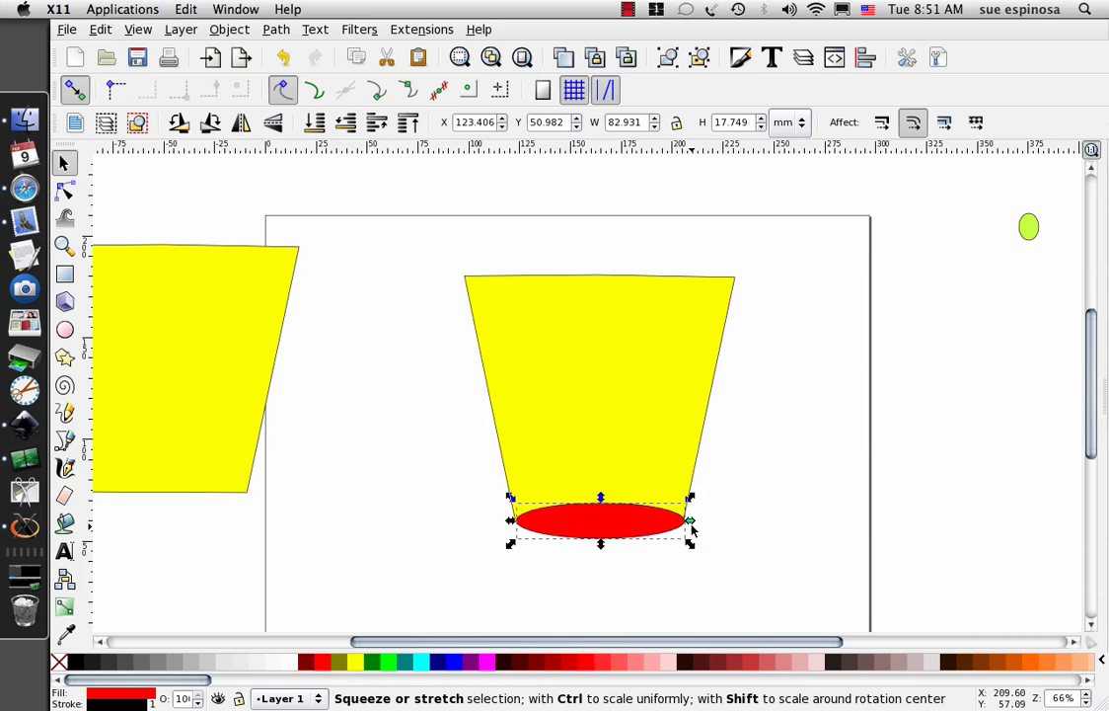
{"action": "left_click_drag", "start_coordinate": [689, 526], "coordinate": [691, 527]}
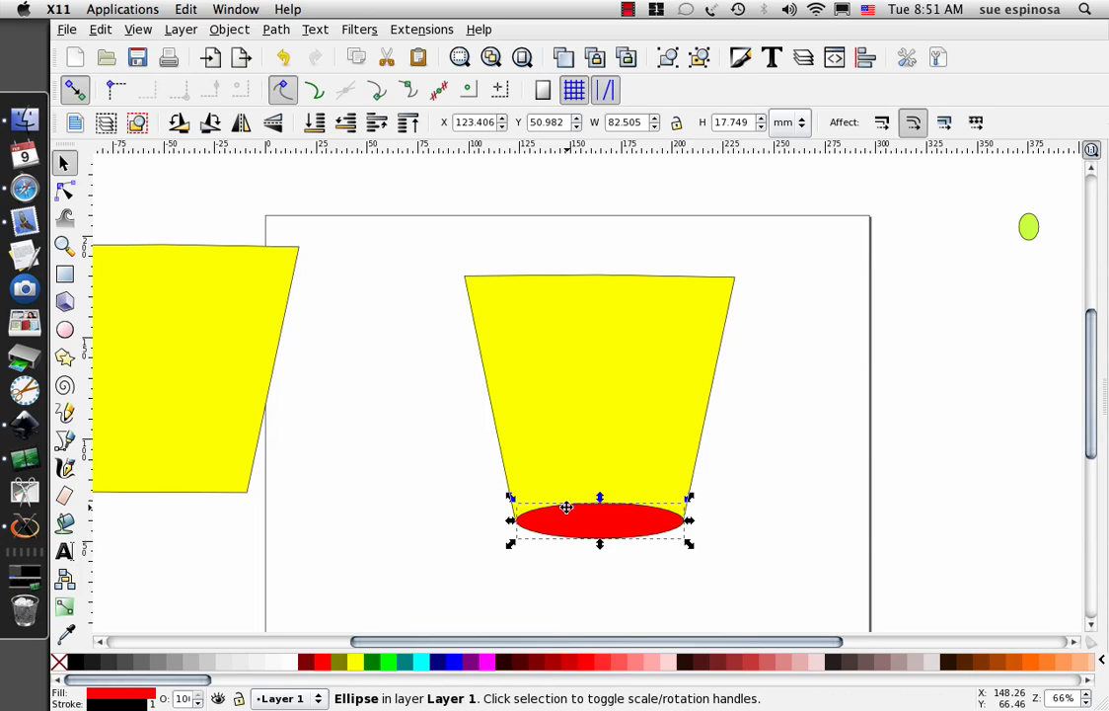
{"action": "left_click_drag", "start_coordinate": [564, 506], "coordinate": [561, 500]}
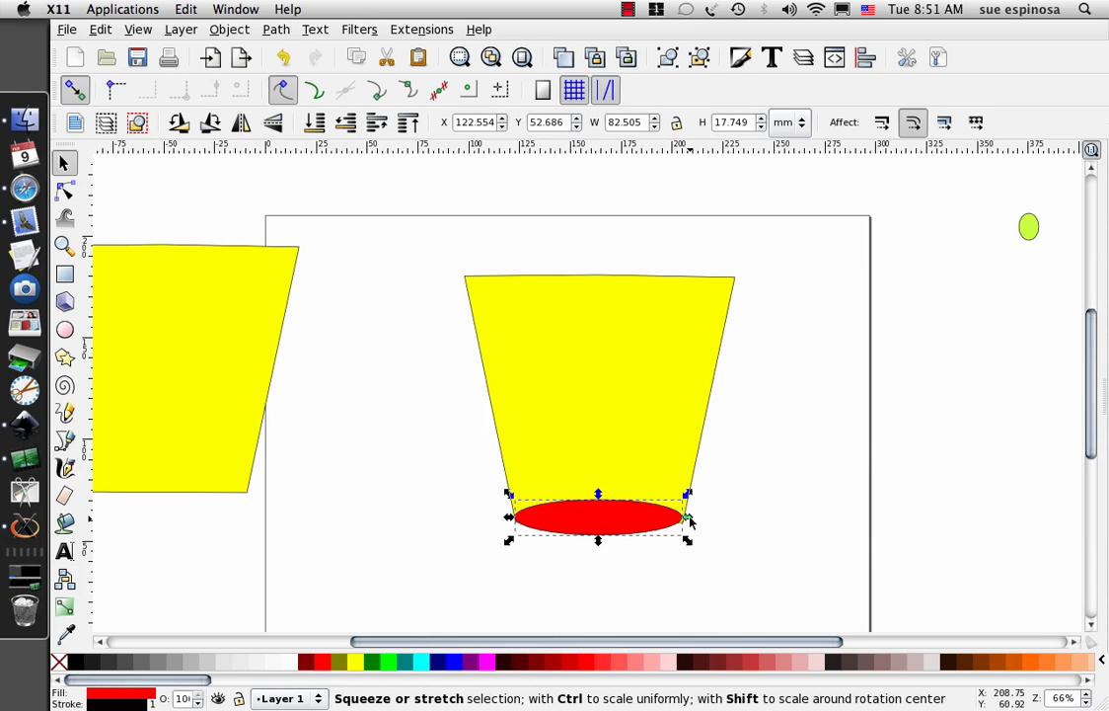
{"action": "left_click_drag", "start_coordinate": [691, 519], "coordinate": [695, 520]}
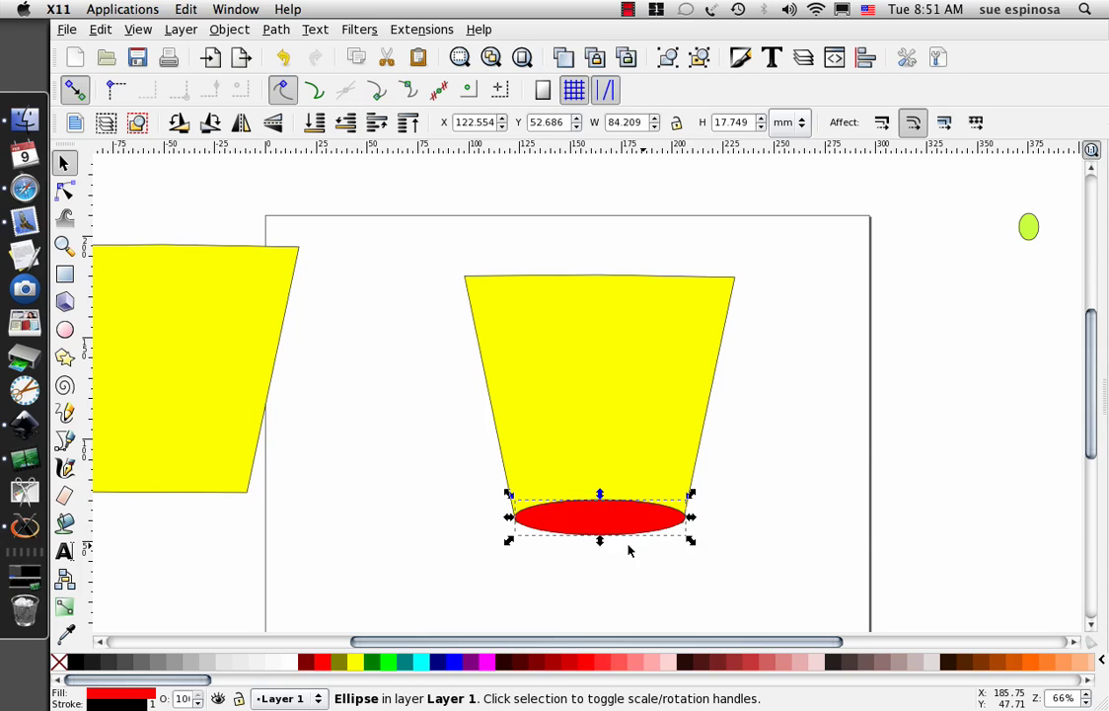
{"action": "left_click_drag", "start_coordinate": [600, 543], "coordinate": [600, 557]}
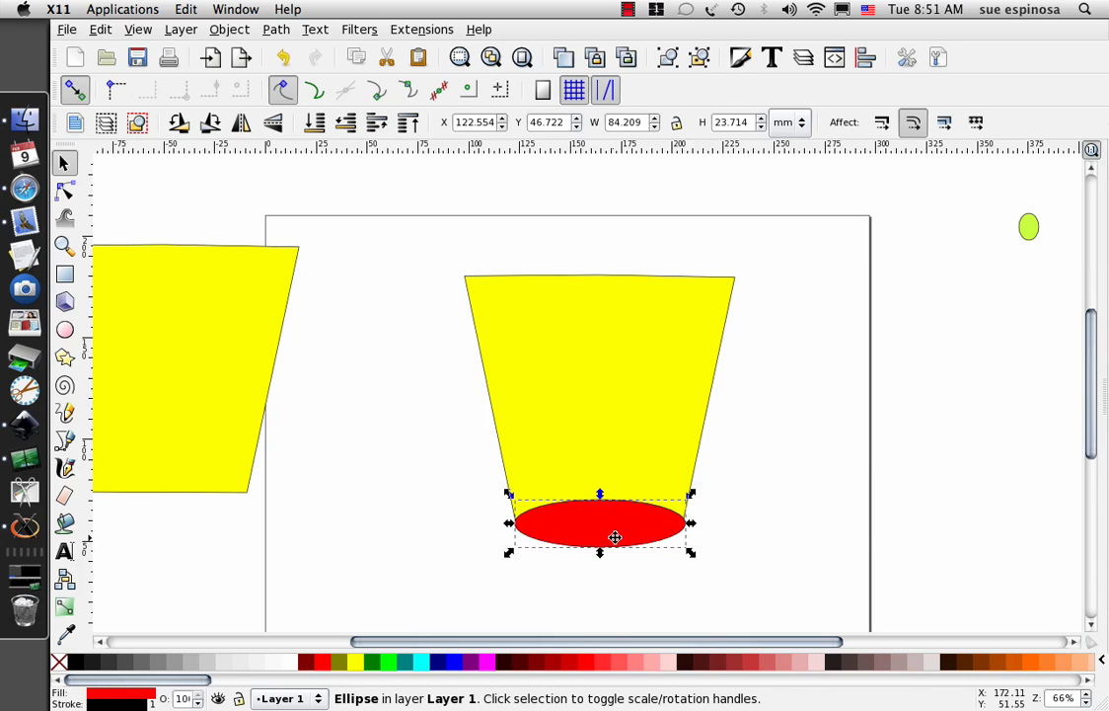
{"action": "left_click_drag", "start_coordinate": [693, 528], "coordinate": [691, 530]}
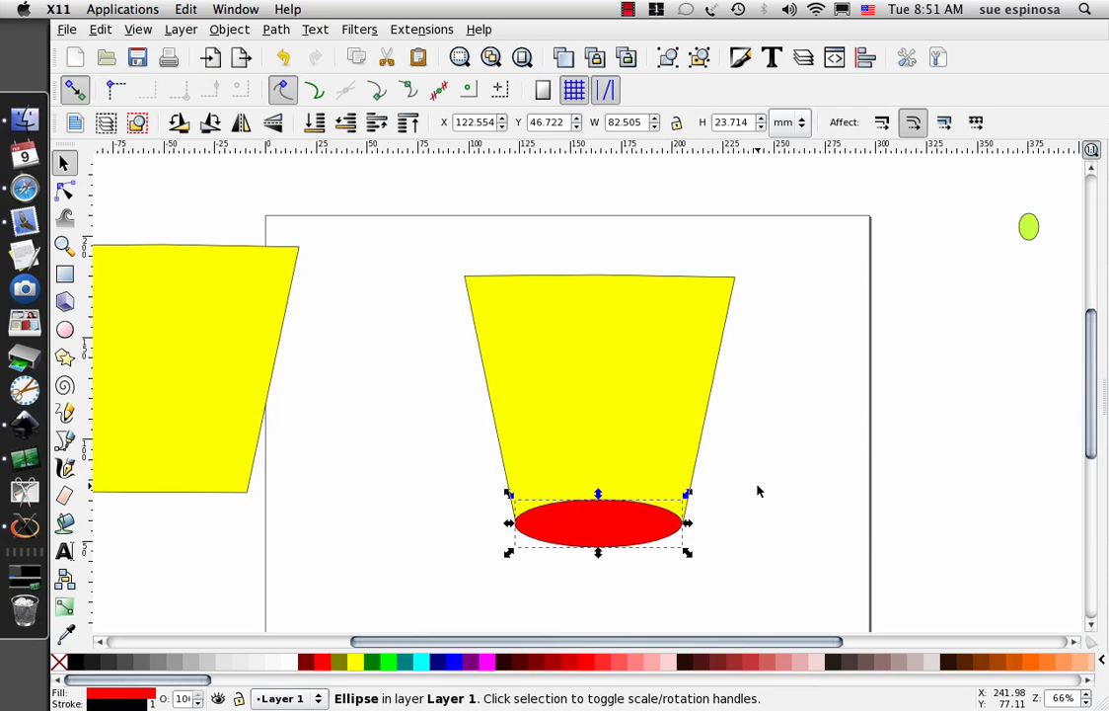
Step: Union the ellipse with the yellow cup into a 133.2 by 134.056 mm shape and move it lower
{"action": "left_click", "coordinate": [596, 277], "text": "shift"}
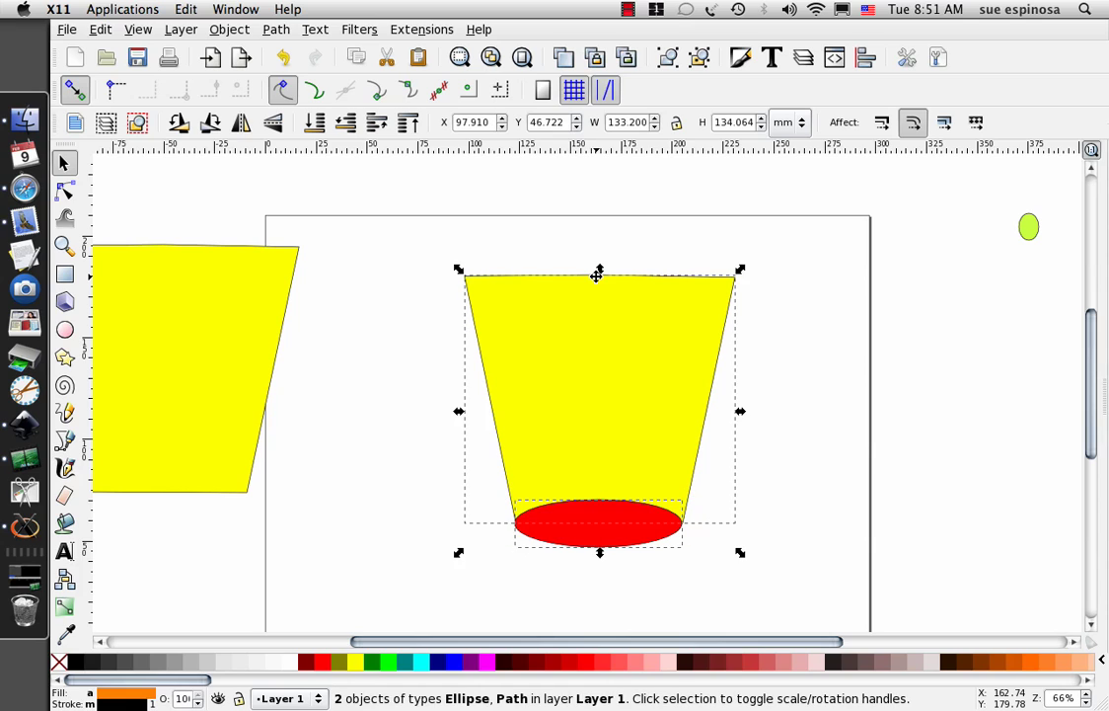
{"action": "left_click", "coordinate": [273, 30]}
{"action": "left_click", "coordinate": [312, 120]}
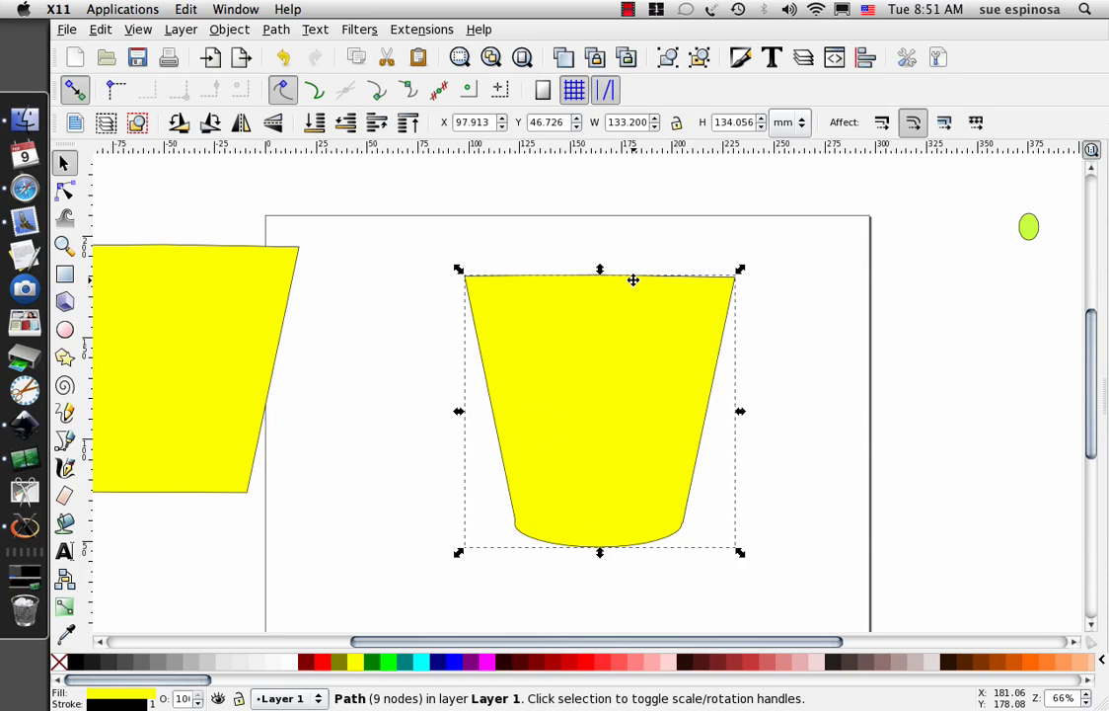
{"action": "left_click_drag", "start_coordinate": [632, 280], "coordinate": [629, 347]}
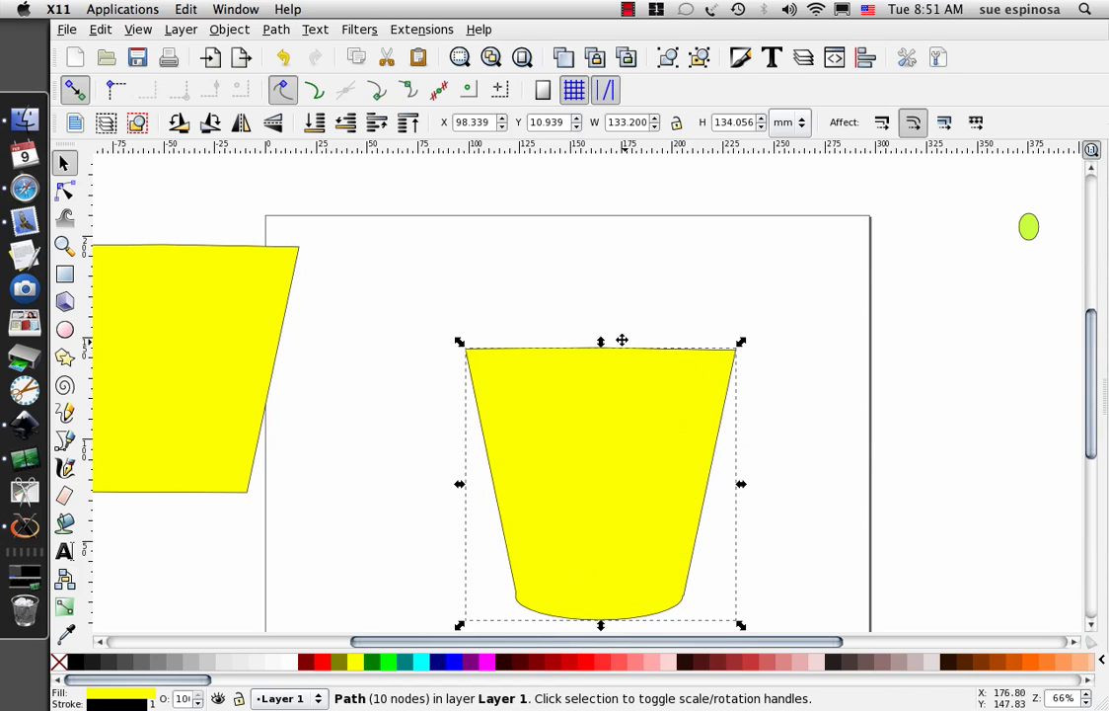
Step: Draw a tall red ellipse over the cup and trim it to a 93.152 by 79.310 mm lower-half arc
{"action": "left_click", "coordinate": [65, 330]}
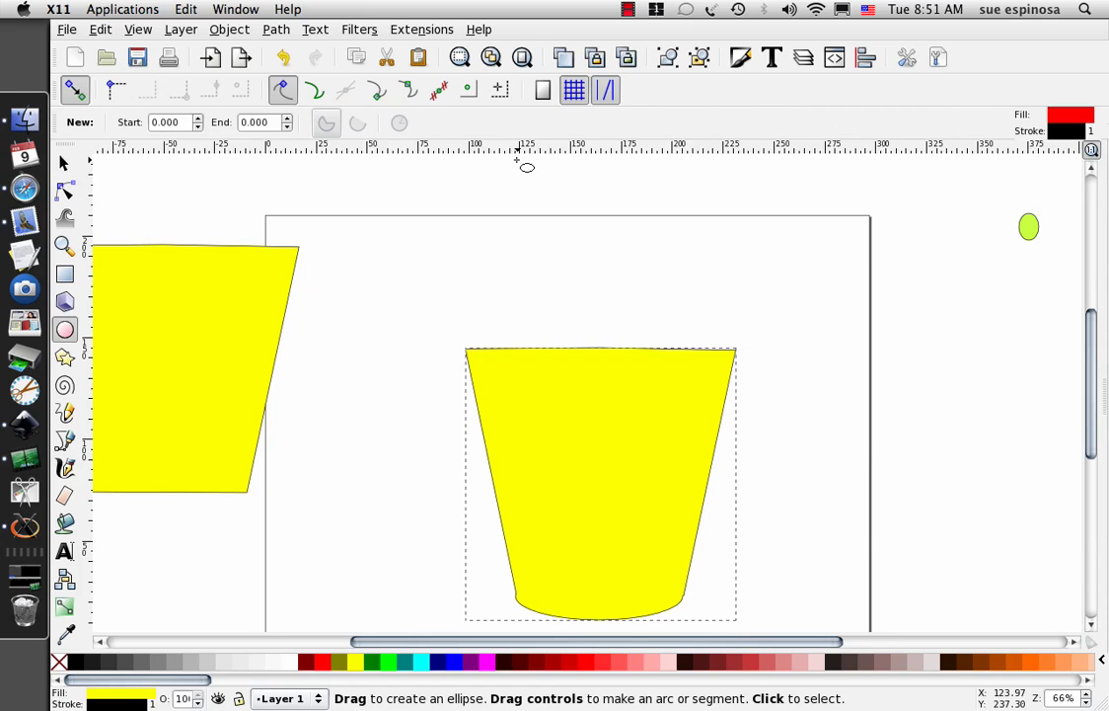
{"action": "left_click_drag", "start_coordinate": [518, 160], "coordinate": [707, 480]}
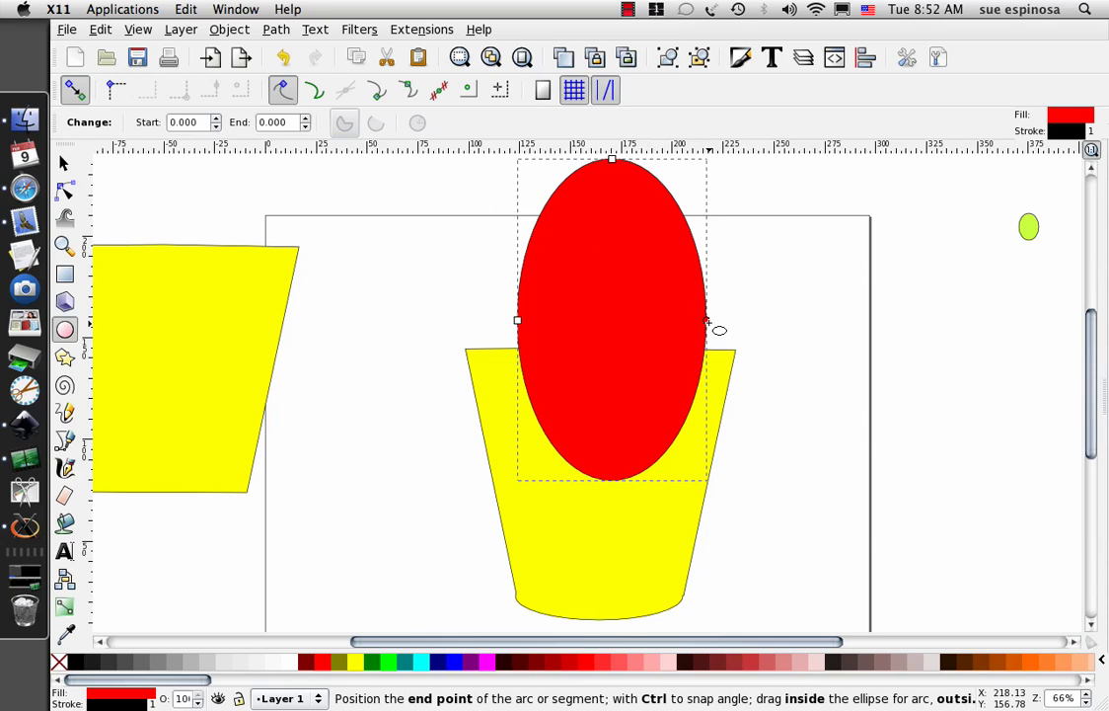
{"action": "left_click_drag", "start_coordinate": [707, 321], "coordinate": [533, 323]}
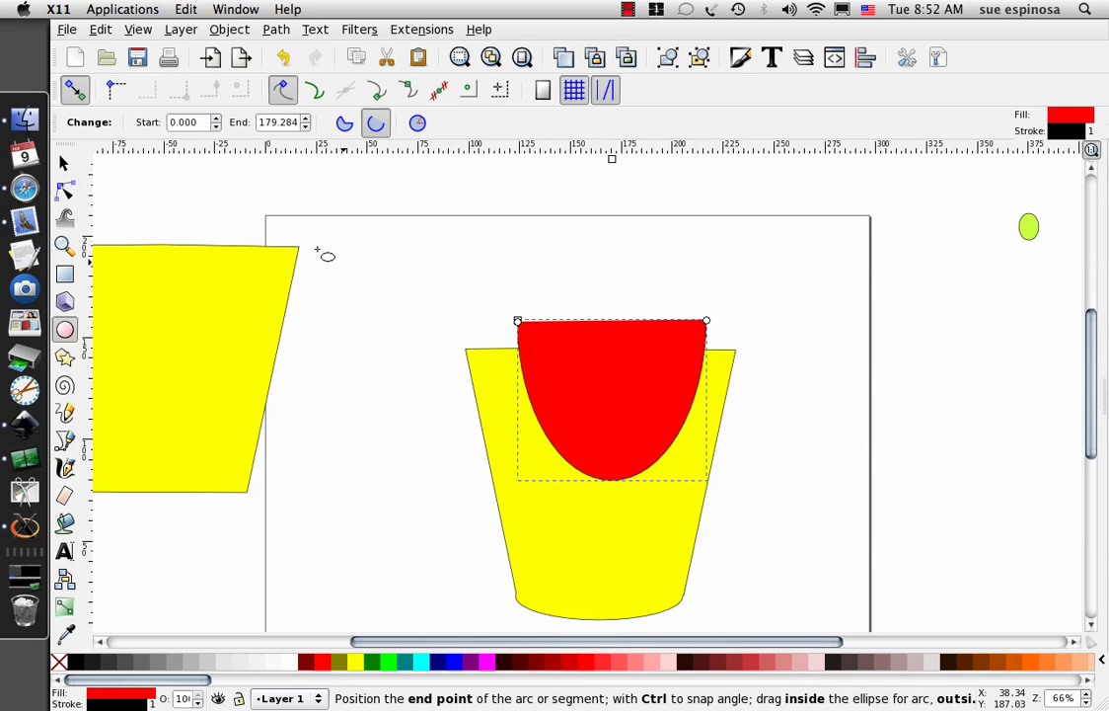
{"action": "left_click", "coordinate": [63, 161]}
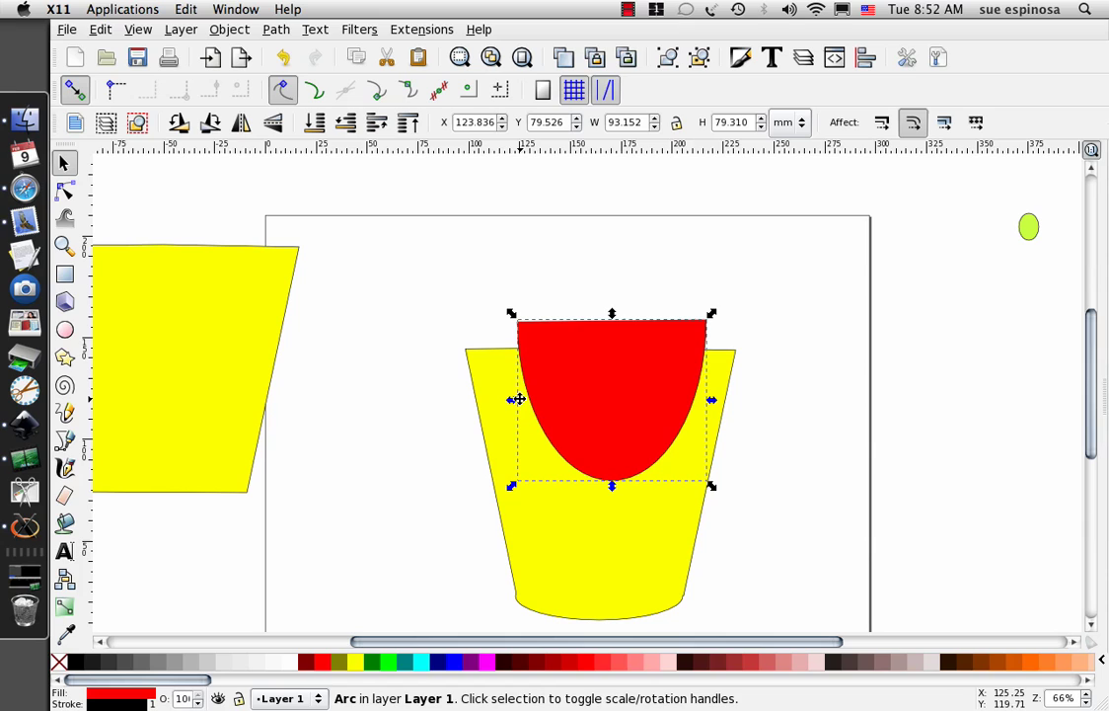
Step: Widen the red half-ellipse to 126.808 mm, move the yellow basket left, and re-centre the arc
{"action": "left_click_drag", "start_coordinate": [511, 402], "coordinate": [468, 410]}
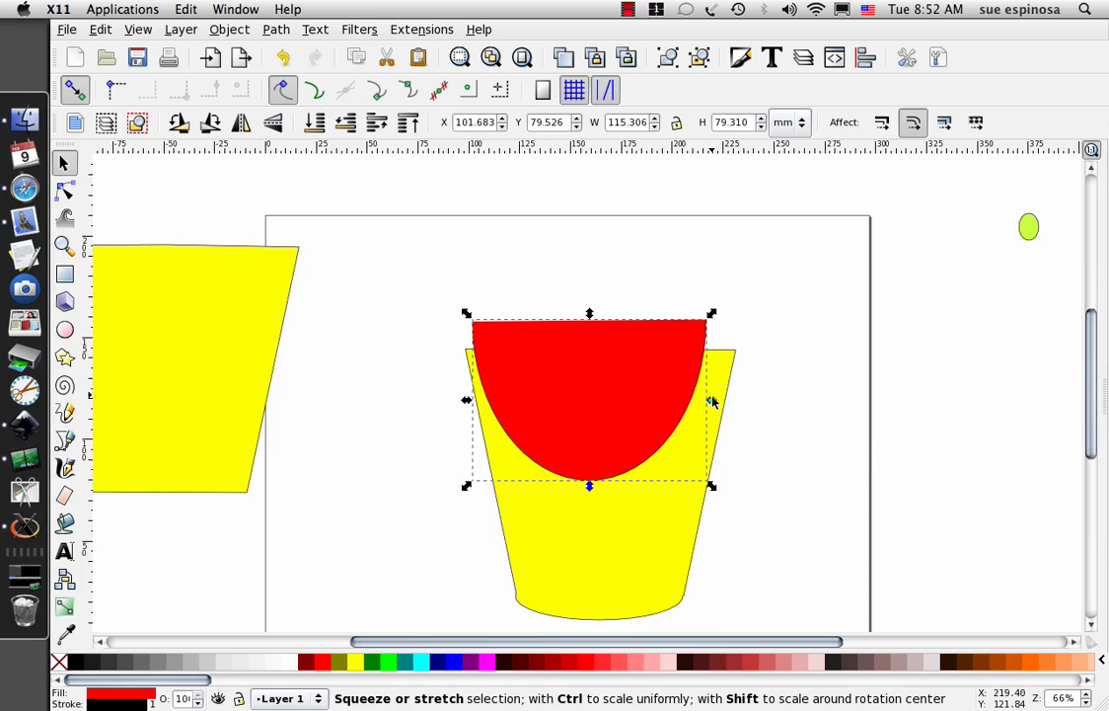
{"action": "left_click_drag", "start_coordinate": [712, 401], "coordinate": [736, 404]}
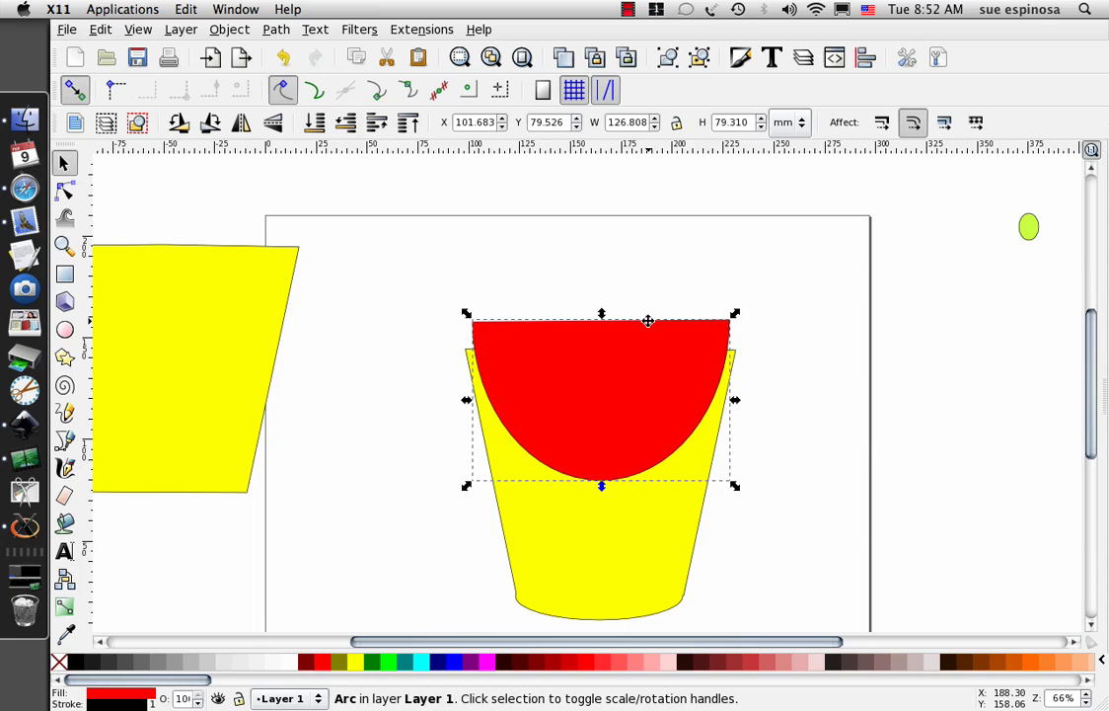
{"action": "left_click_drag", "start_coordinate": [648, 322], "coordinate": [930, 362]}
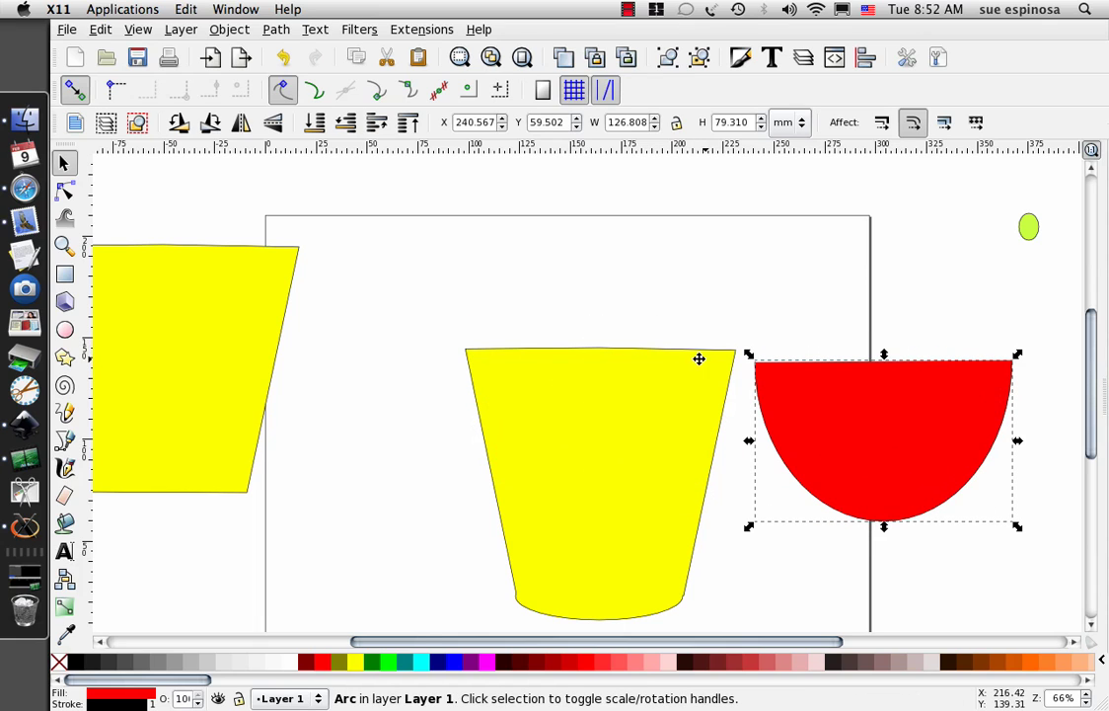
{"action": "left_click_drag", "start_coordinate": [679, 350], "coordinate": [285, 350]}
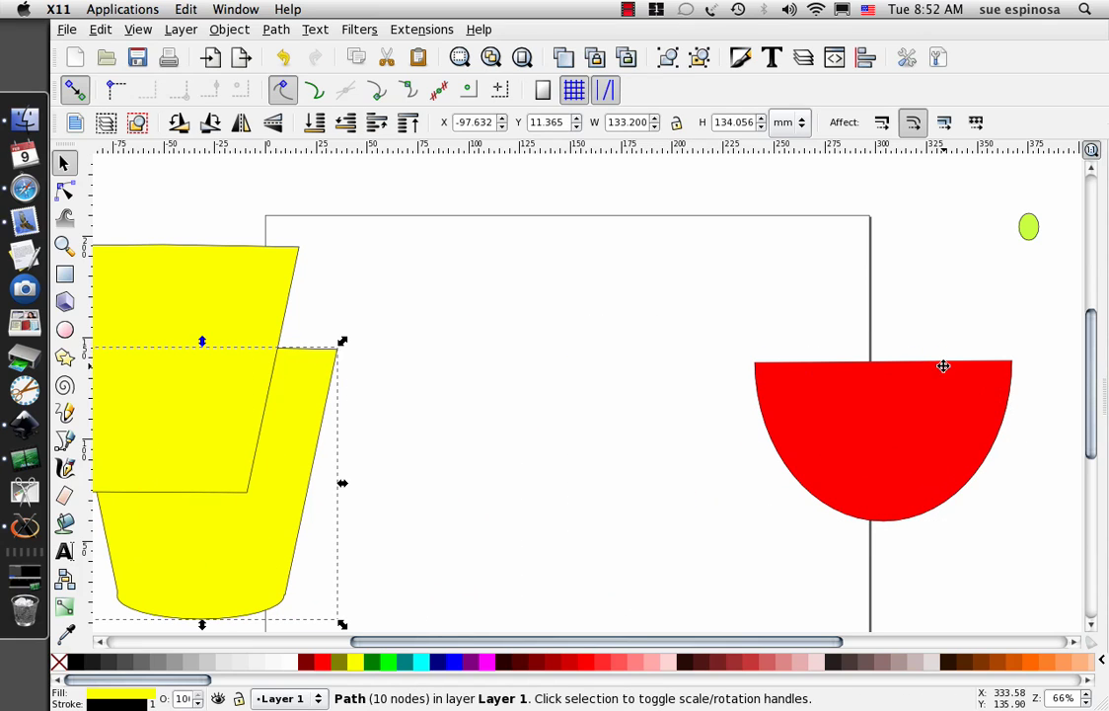
{"action": "left_click_drag", "start_coordinate": [936, 362], "coordinate": [648, 347]}
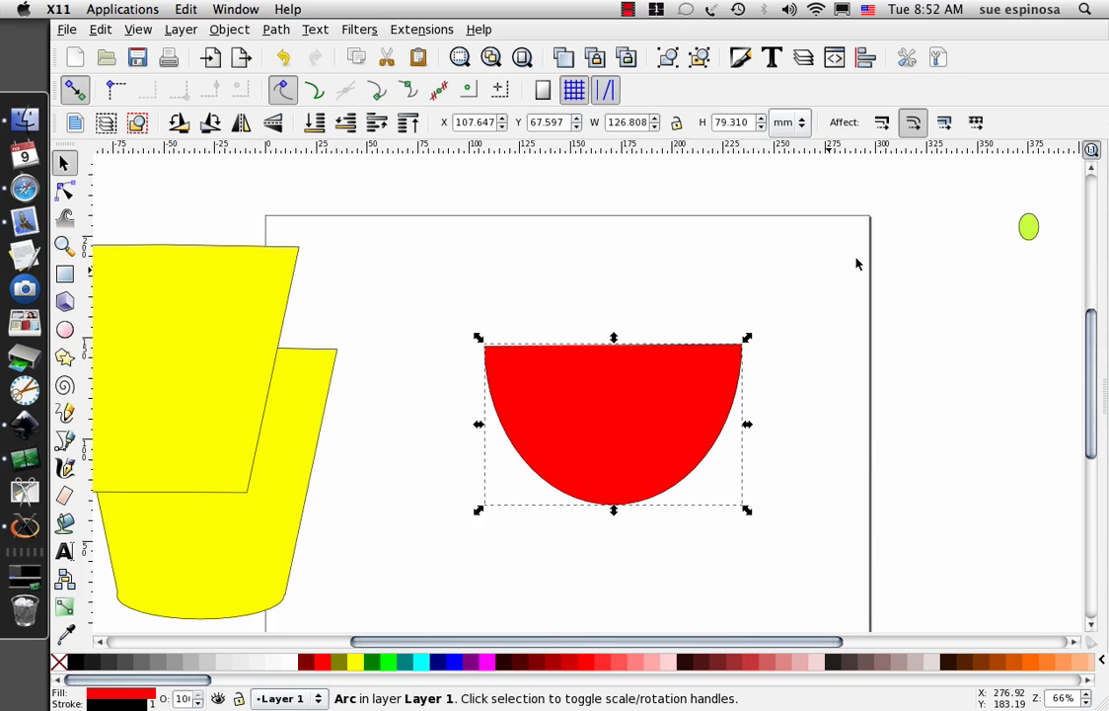
Step: Move the 10.081 by 13.485 mm green oval onto the page's top right and raise it to top
{"action": "left_click", "coordinate": [1031, 224]}
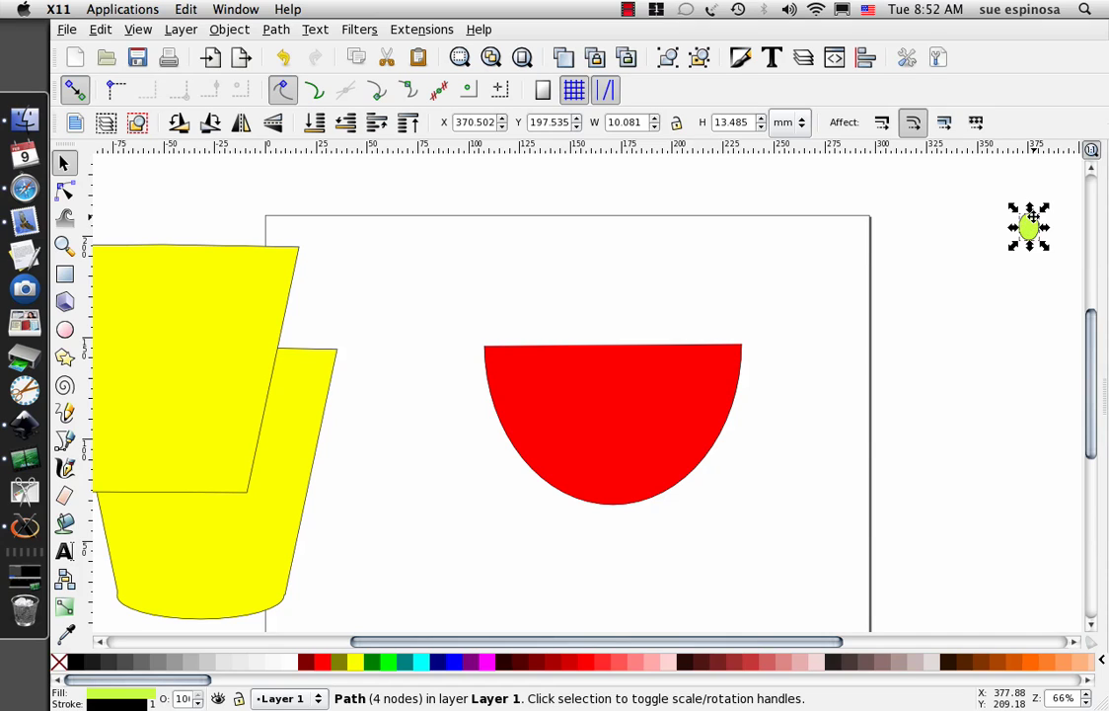
{"action": "left_click_drag", "start_coordinate": [1030, 226], "coordinate": [811, 270]}
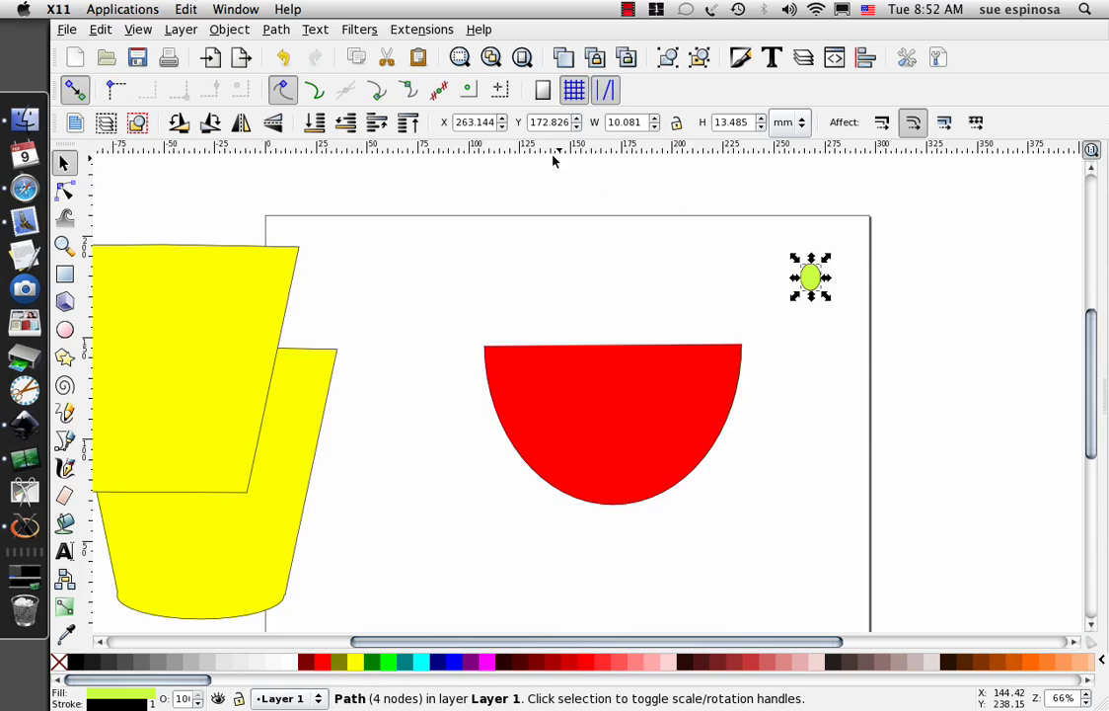
{"action": "left_click", "coordinate": [228, 30]}
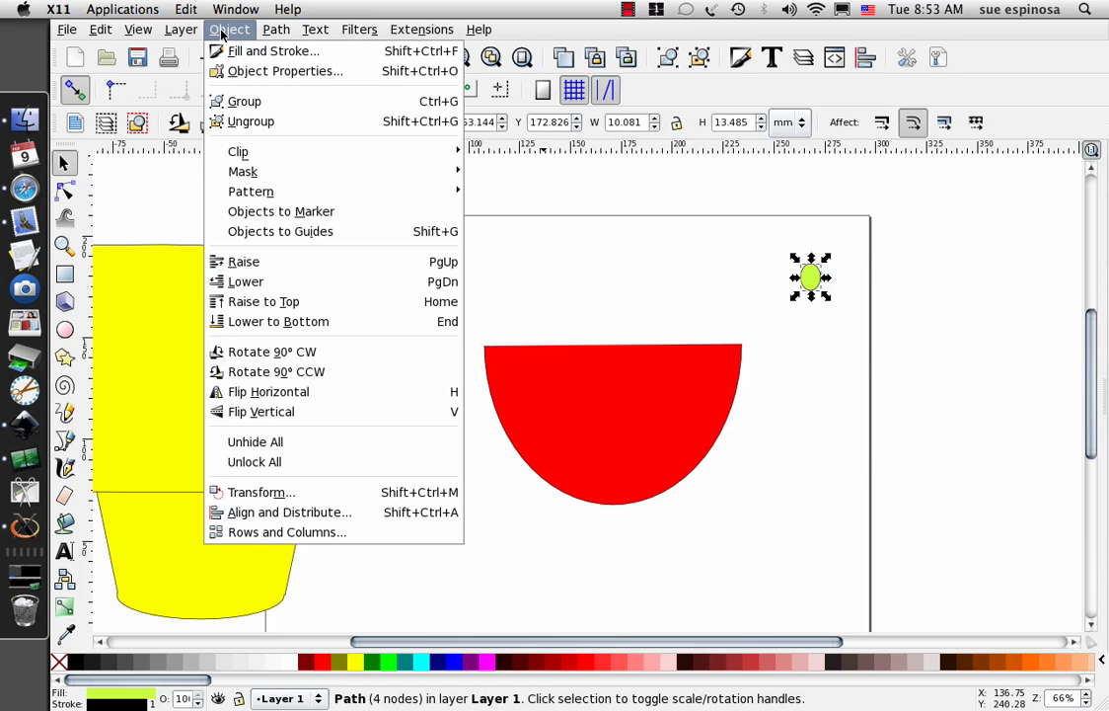
{"action": "left_click", "coordinate": [262, 302]}
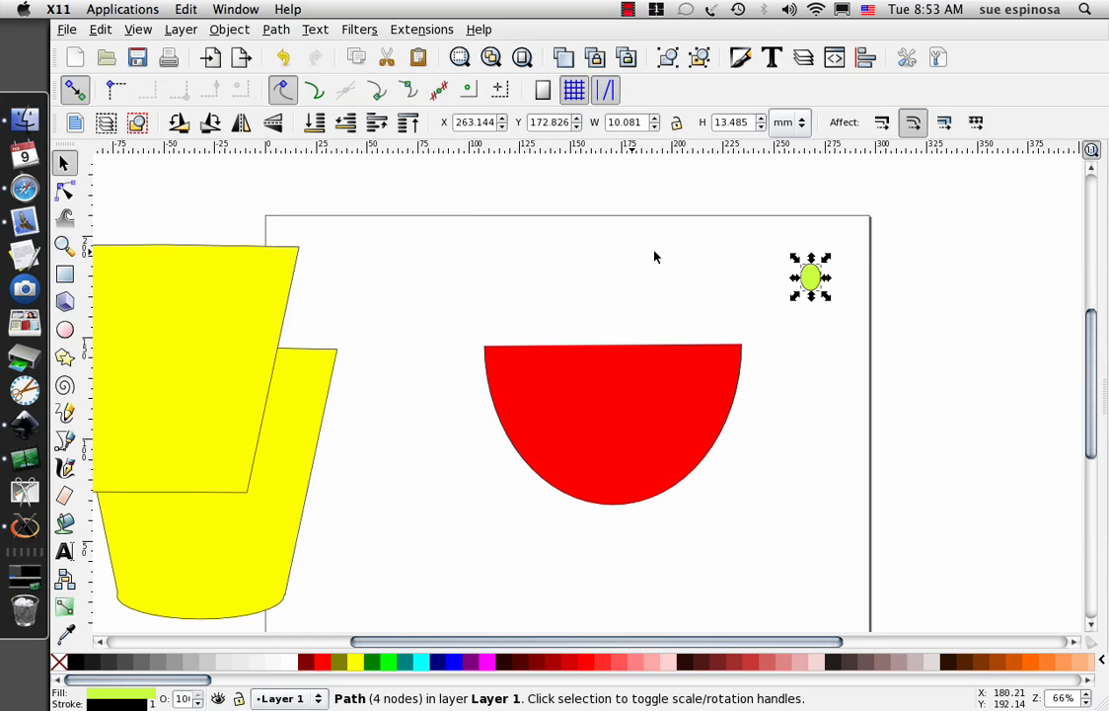
Step: Preview Pattern along Path with the green oval on the red arc: Snake, spacing -3.0, offset -10.0
{"action": "left_click", "coordinate": [636, 343], "text": "shift"}
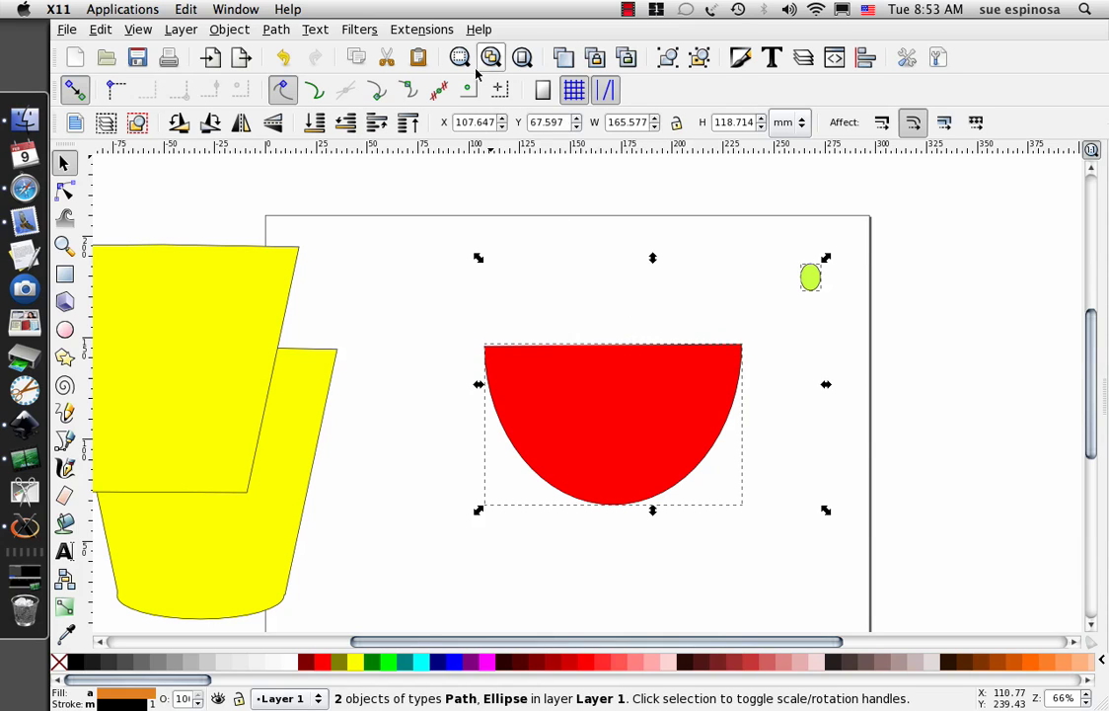
{"action": "left_click", "coordinate": [413, 32]}
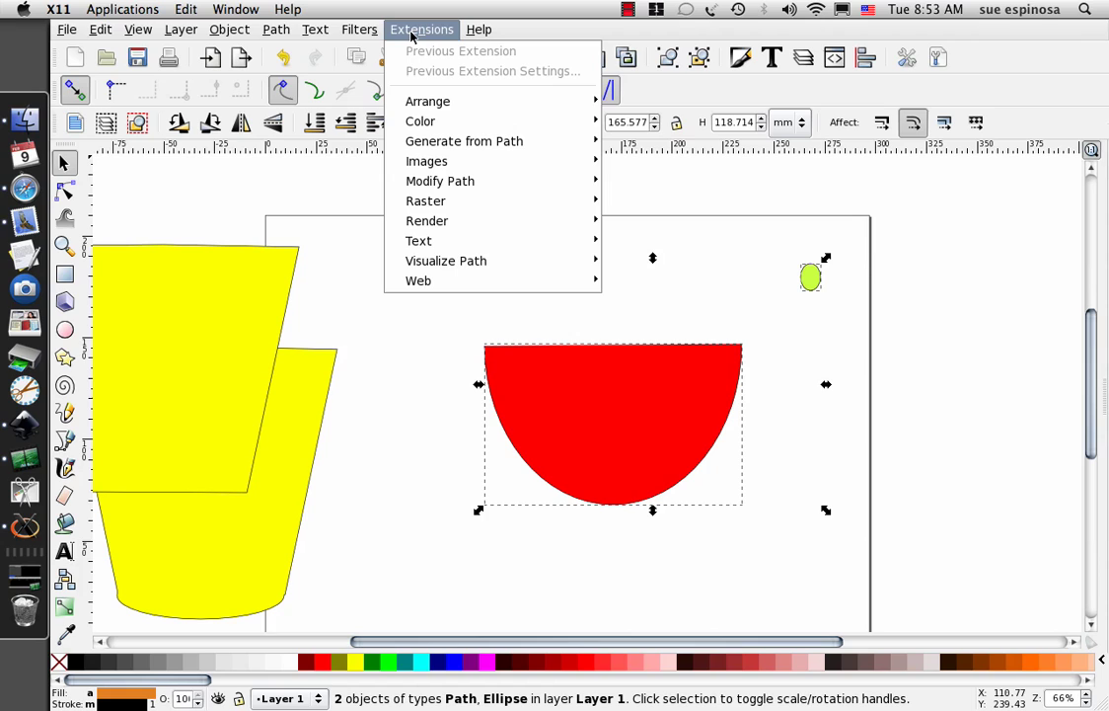
{"action": "mouse_move", "coordinate": [398, 133]}
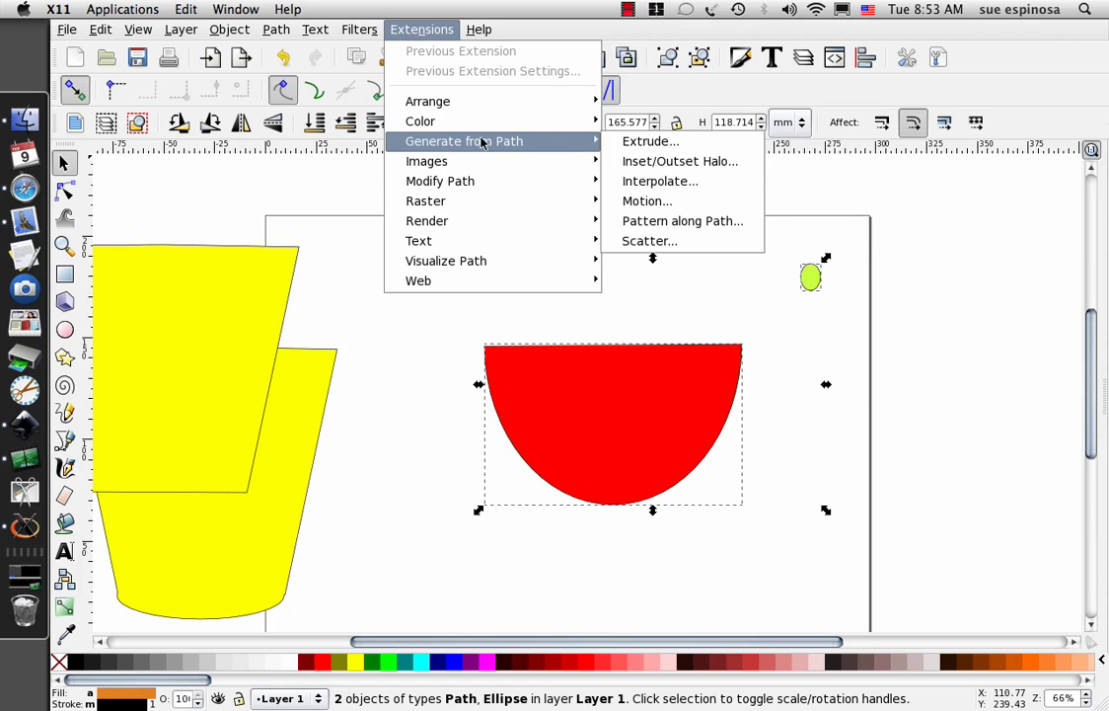
{"action": "left_click", "coordinate": [717, 227]}
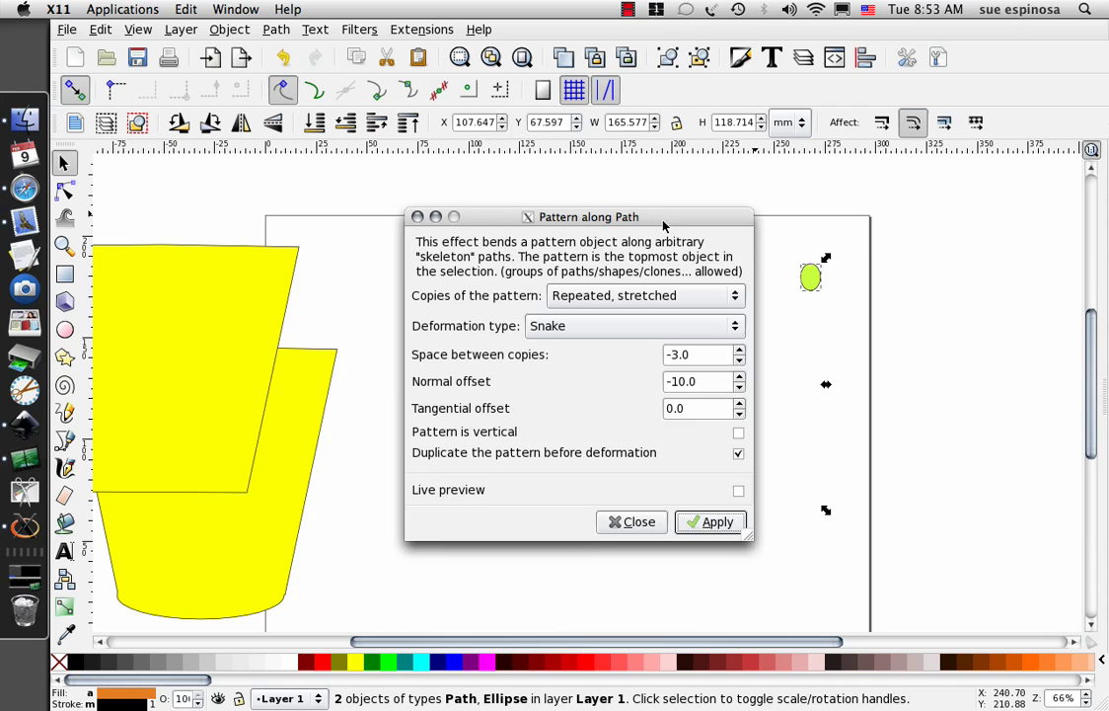
{"action": "left_click_drag", "start_coordinate": [663, 226], "coordinate": [351, 219]}
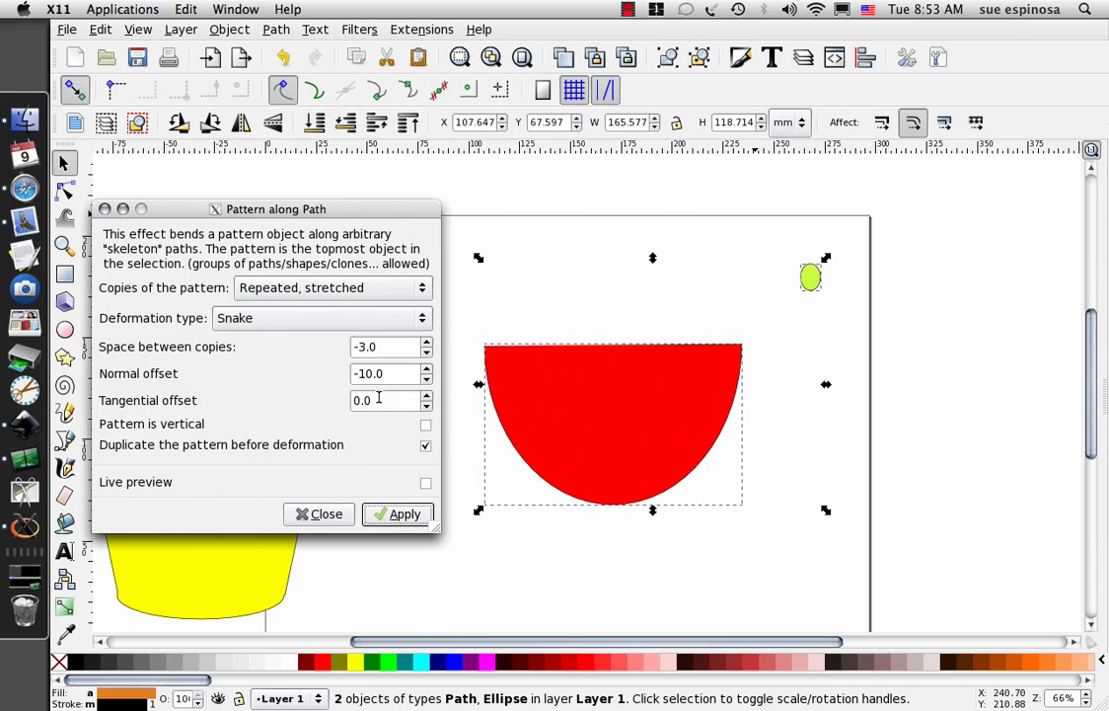
{"action": "left_click", "coordinate": [426, 482]}
{"action": "left_click", "coordinate": [405, 514]}
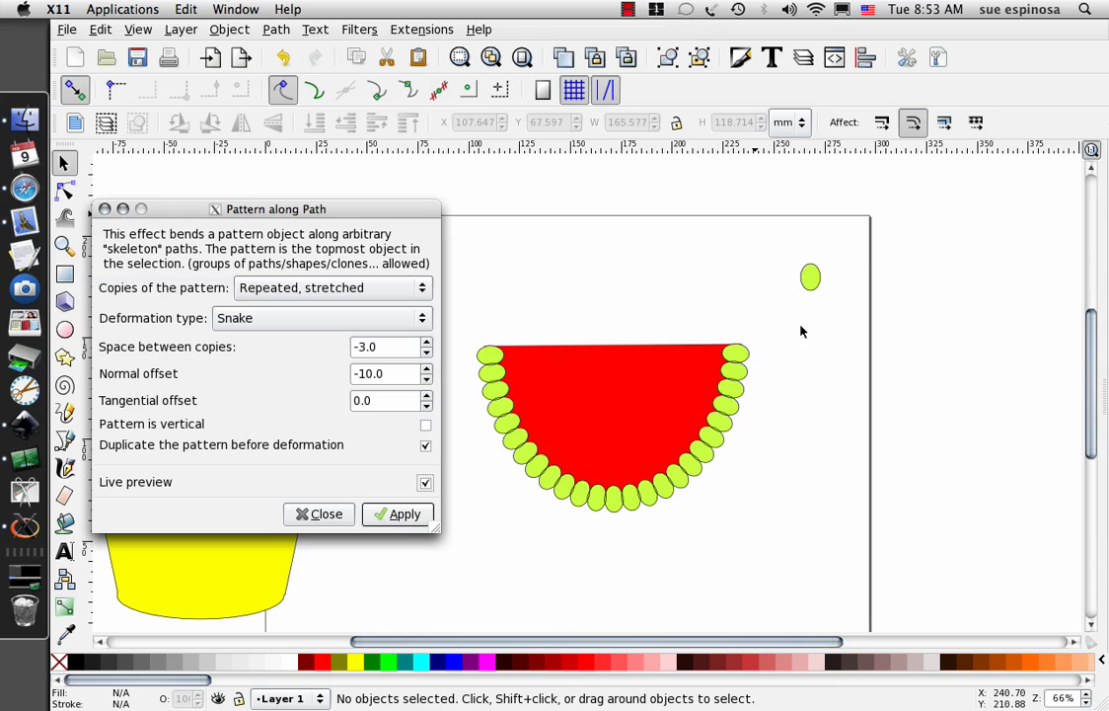
Step: Apply the bead pattern, move the oval and red half-disc aside, and union the beads into one path
{"action": "left_click", "coordinate": [399, 516]}
{"action": "left_click_drag", "start_coordinate": [814, 265], "coordinate": [972, 213]}
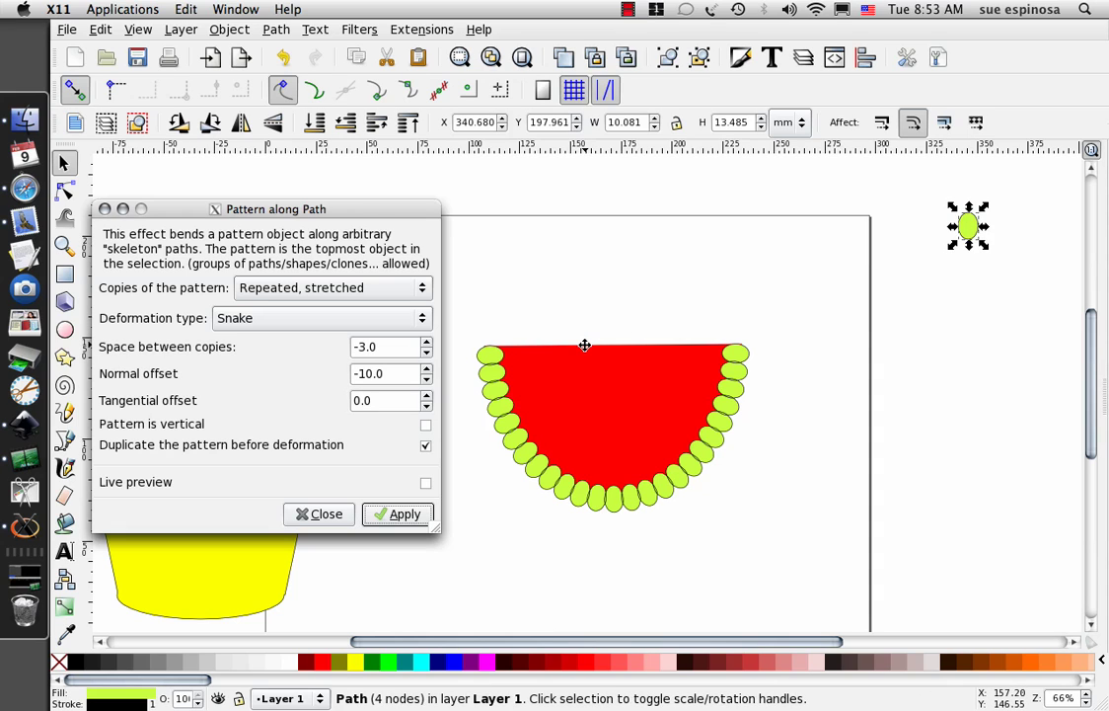
{"action": "left_click_drag", "start_coordinate": [585, 346], "coordinate": [908, 303]}
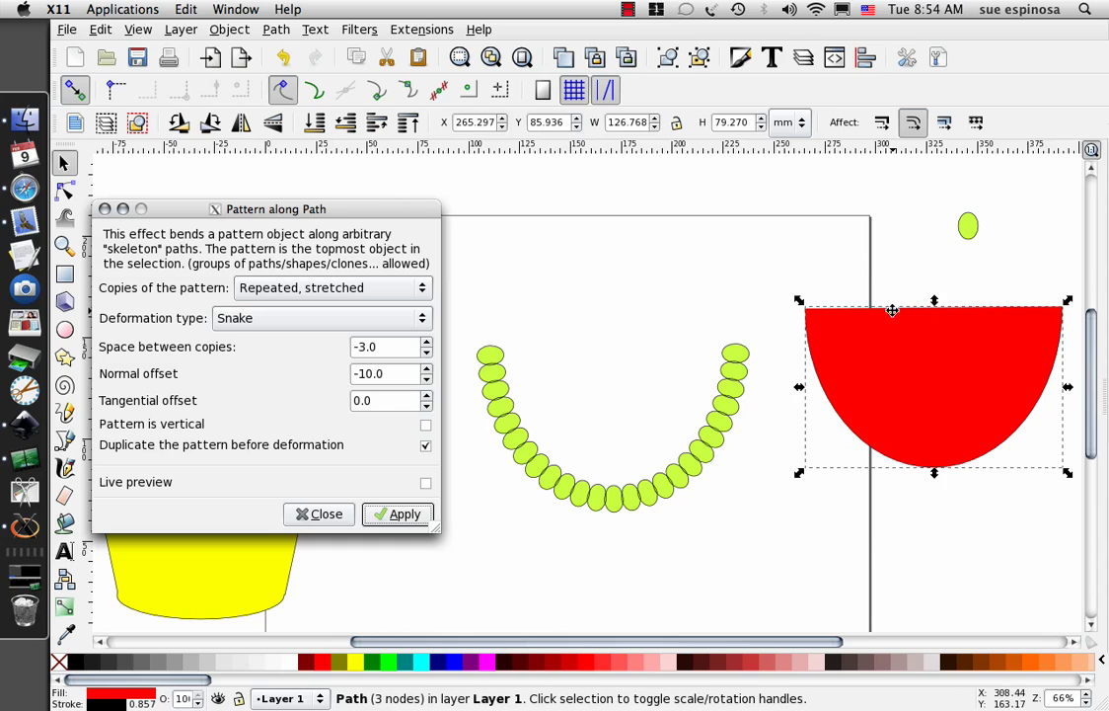
{"action": "left_click_drag", "start_coordinate": [455, 300], "coordinate": [767, 536]}
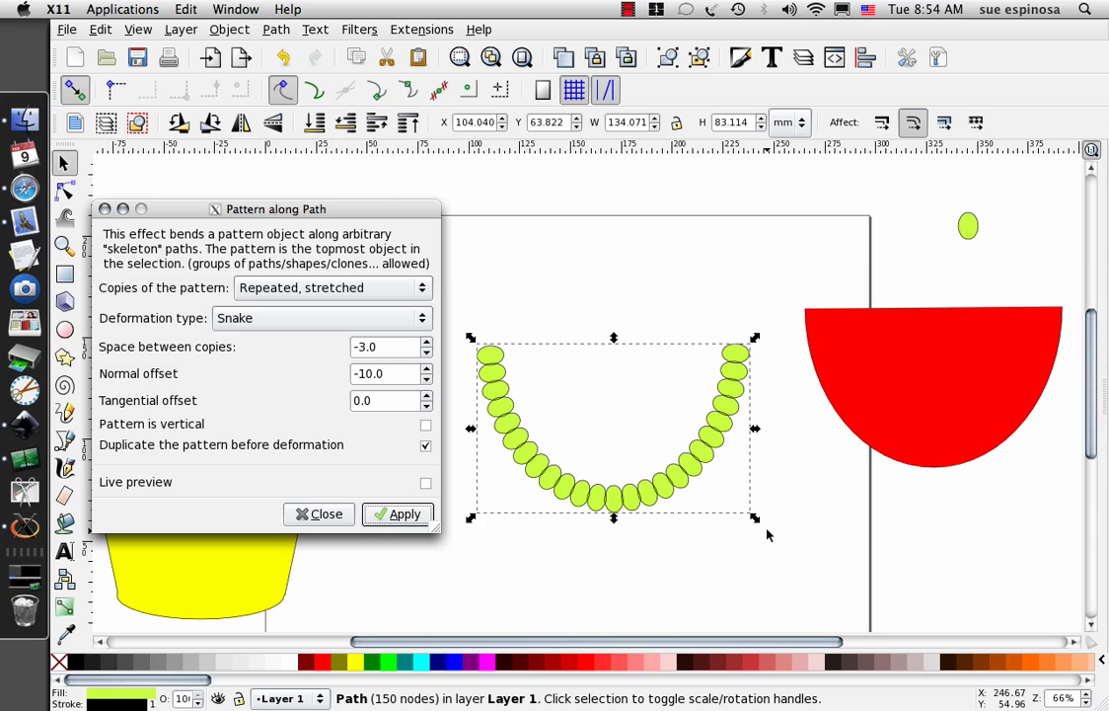
{"action": "left_click", "coordinate": [281, 30]}
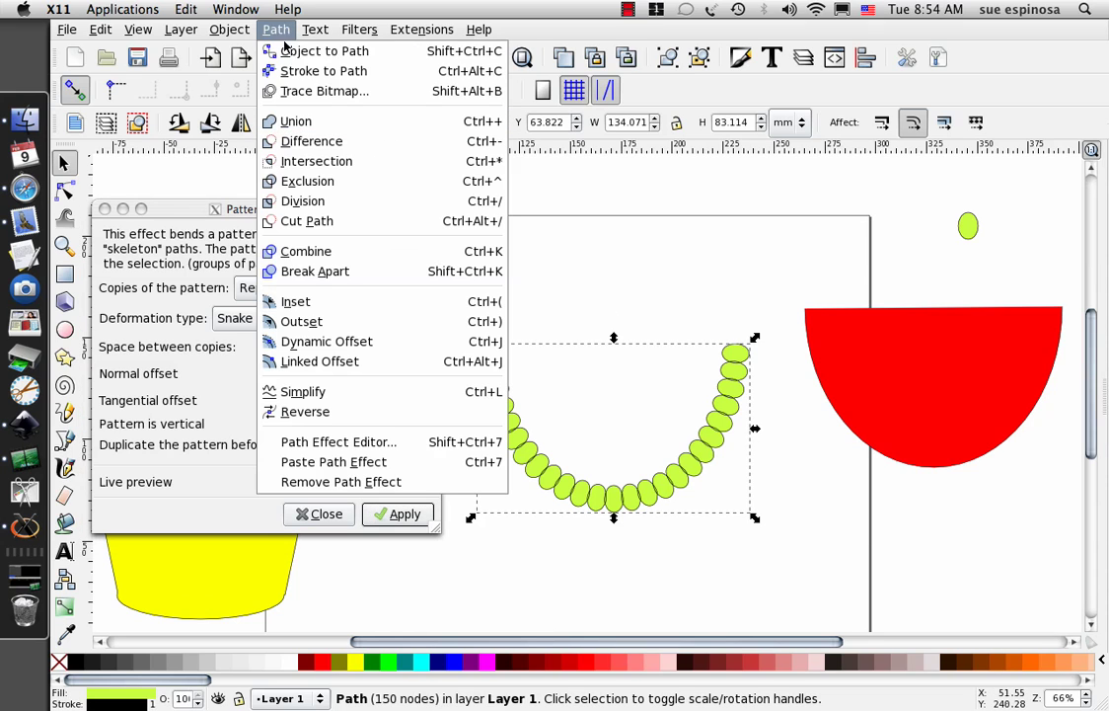
{"action": "left_click", "coordinate": [306, 126]}
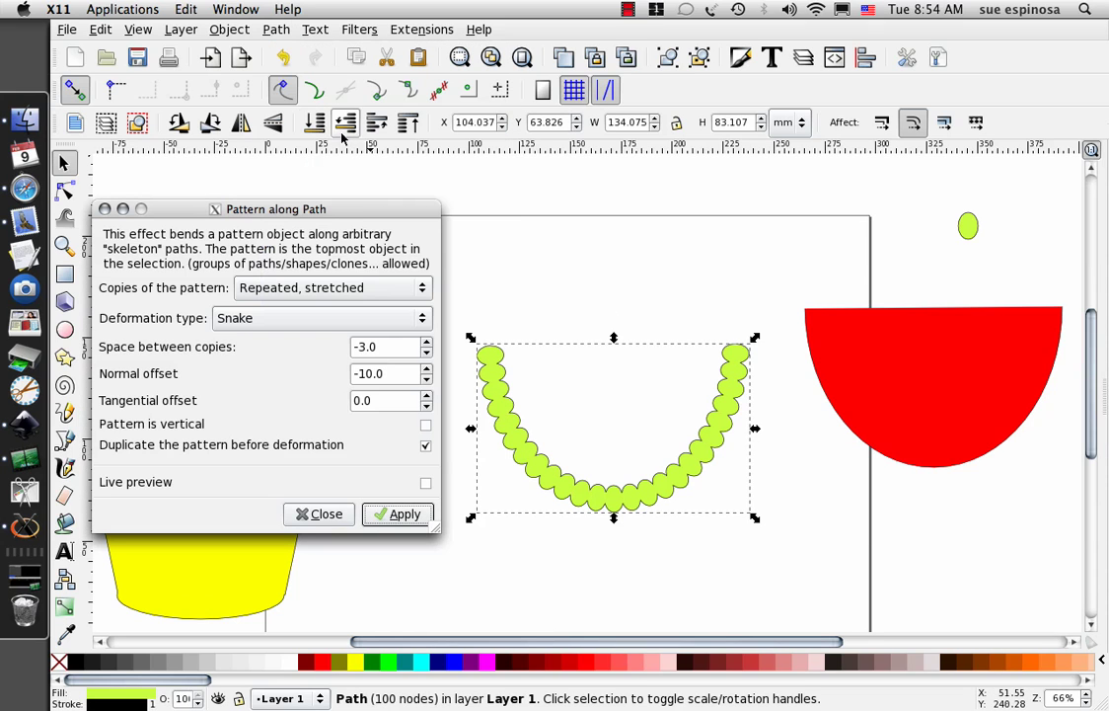
Step: Close the Pattern along Path dialog and flip the green bead chain vertically into an arch
{"action": "left_click", "coordinate": [103, 209]}
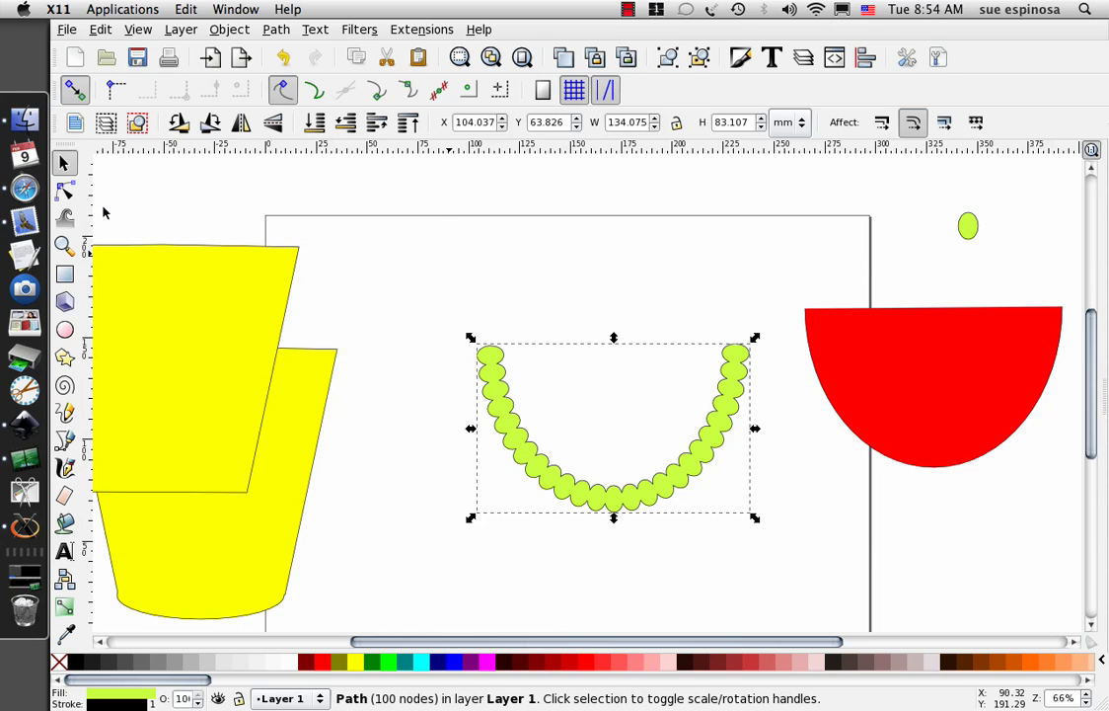
{"action": "left_click", "coordinate": [596, 511]}
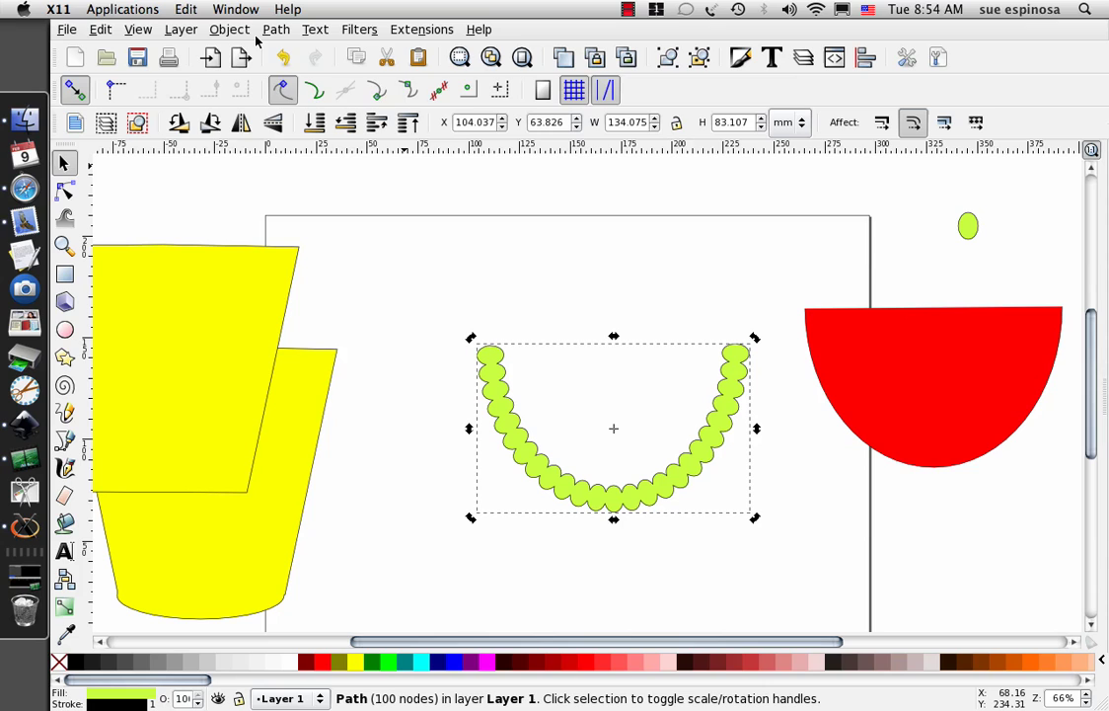
{"action": "left_click", "coordinate": [221, 30]}
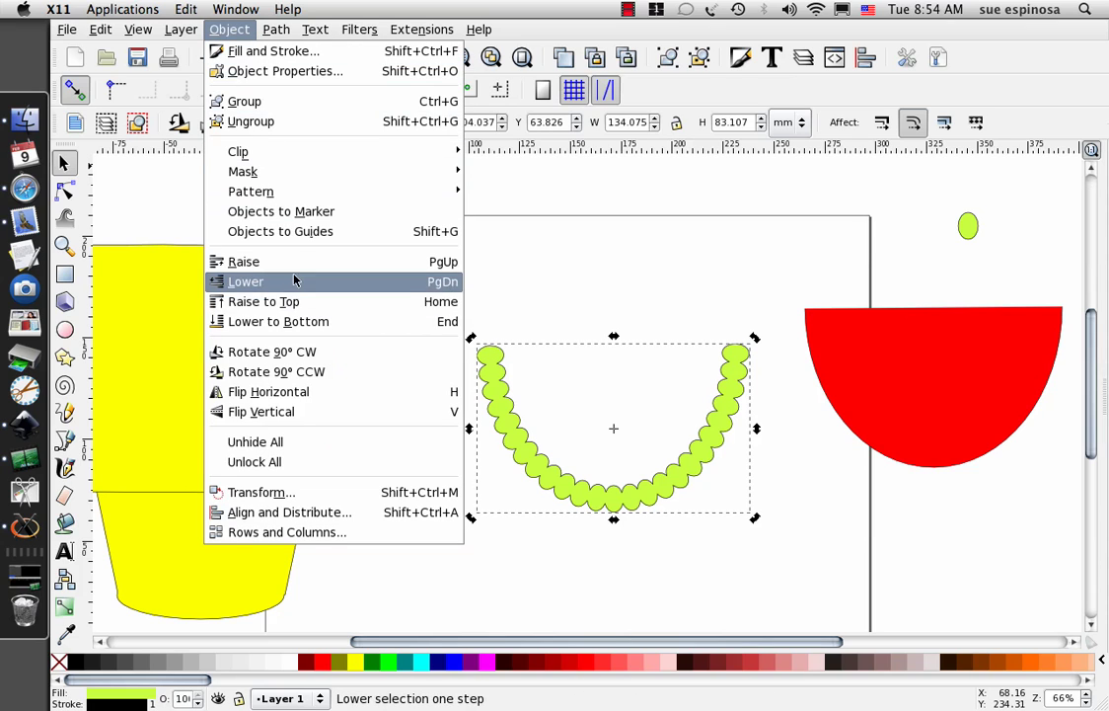
{"action": "left_click", "coordinate": [313, 412]}
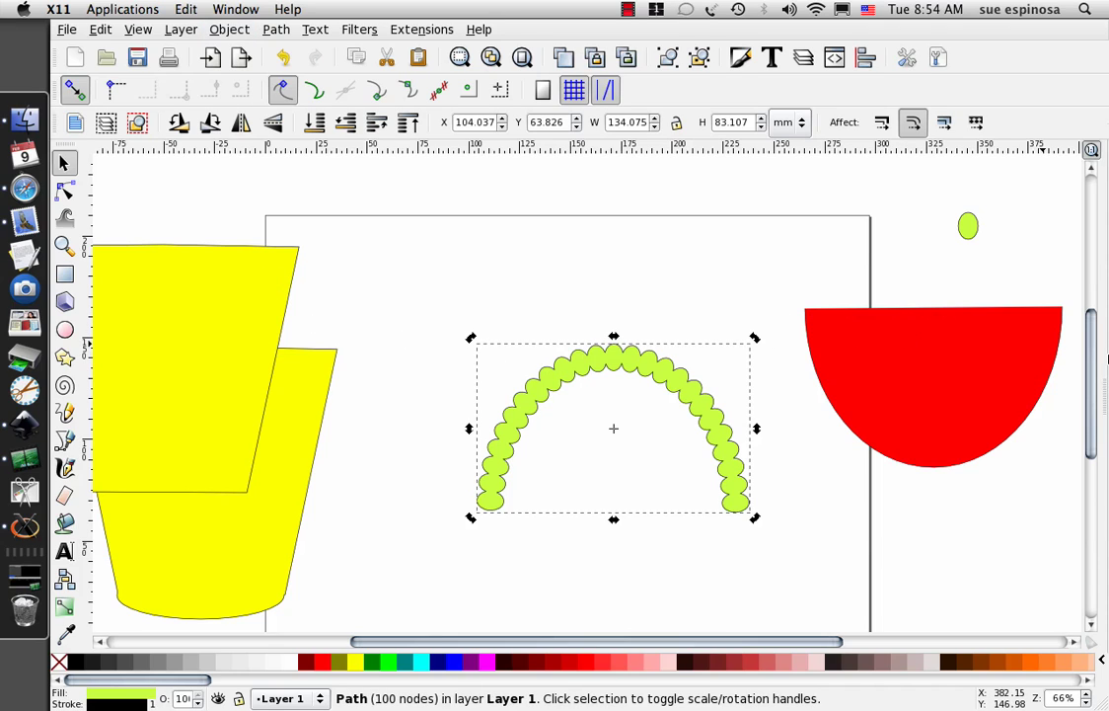
Step: Place the yellow bucket body under the green bead arch and stretch the arch slightly taller to 104.408 mm
{"action": "left_click", "coordinate": [253, 280]}
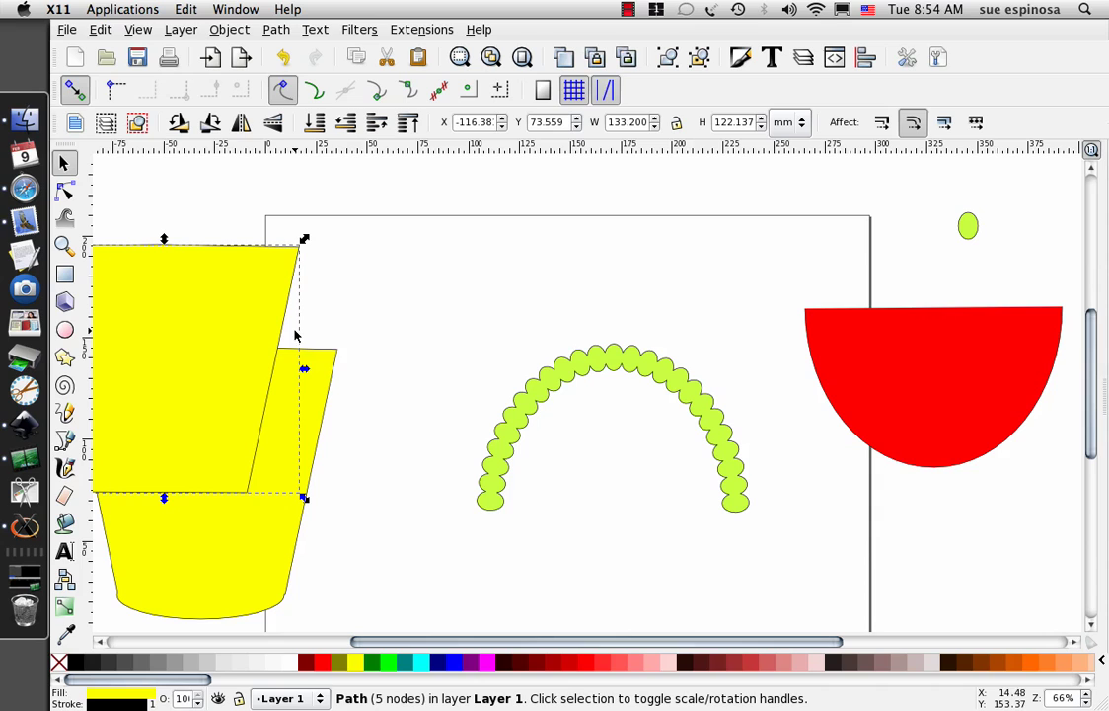
{"action": "left_click_drag", "start_coordinate": [299, 503], "coordinate": [742, 511]}
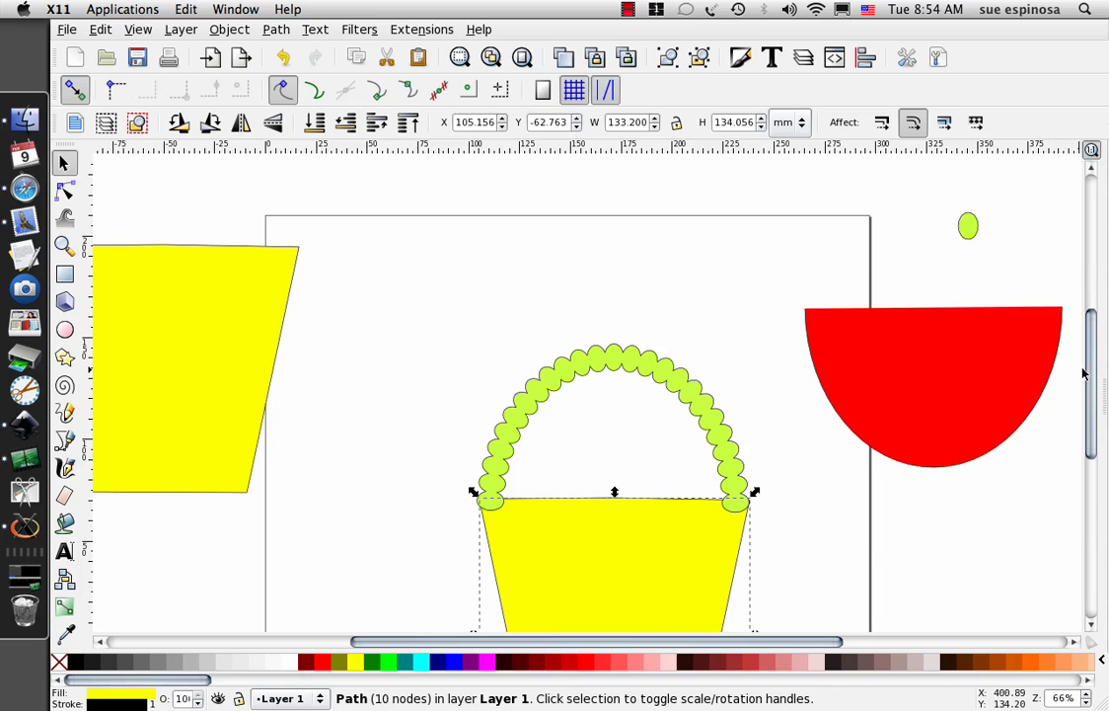
{"action": "left_click_drag", "start_coordinate": [1088, 369], "coordinate": [1081, 426]}
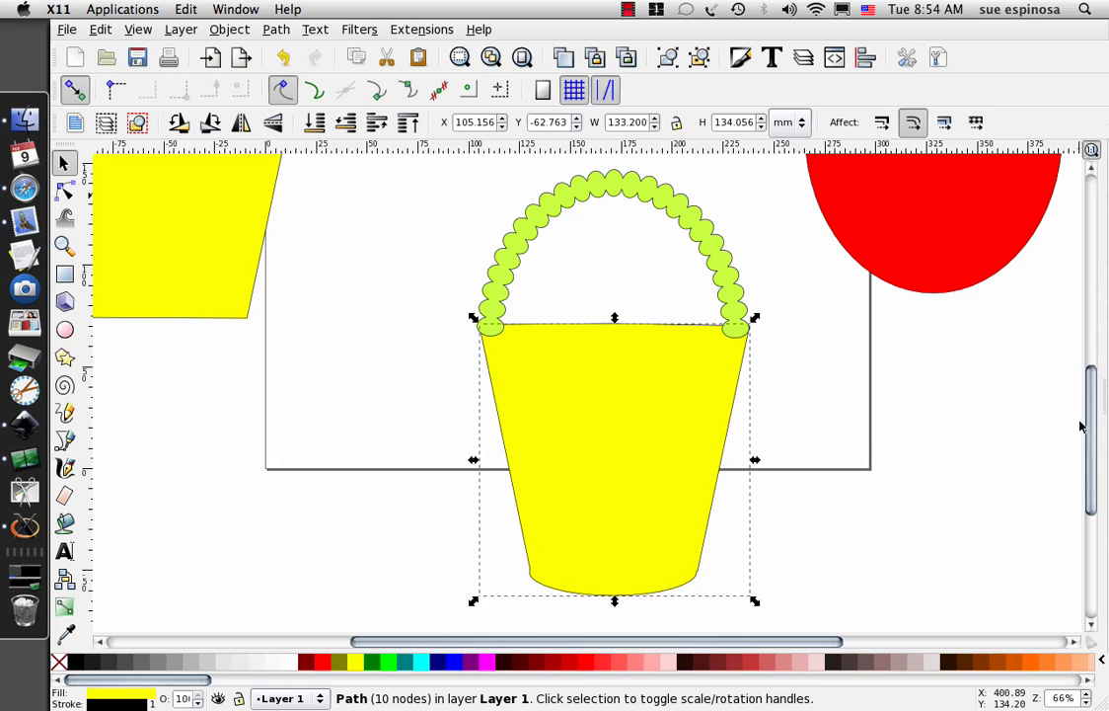
{"action": "left_click", "coordinate": [609, 184]}
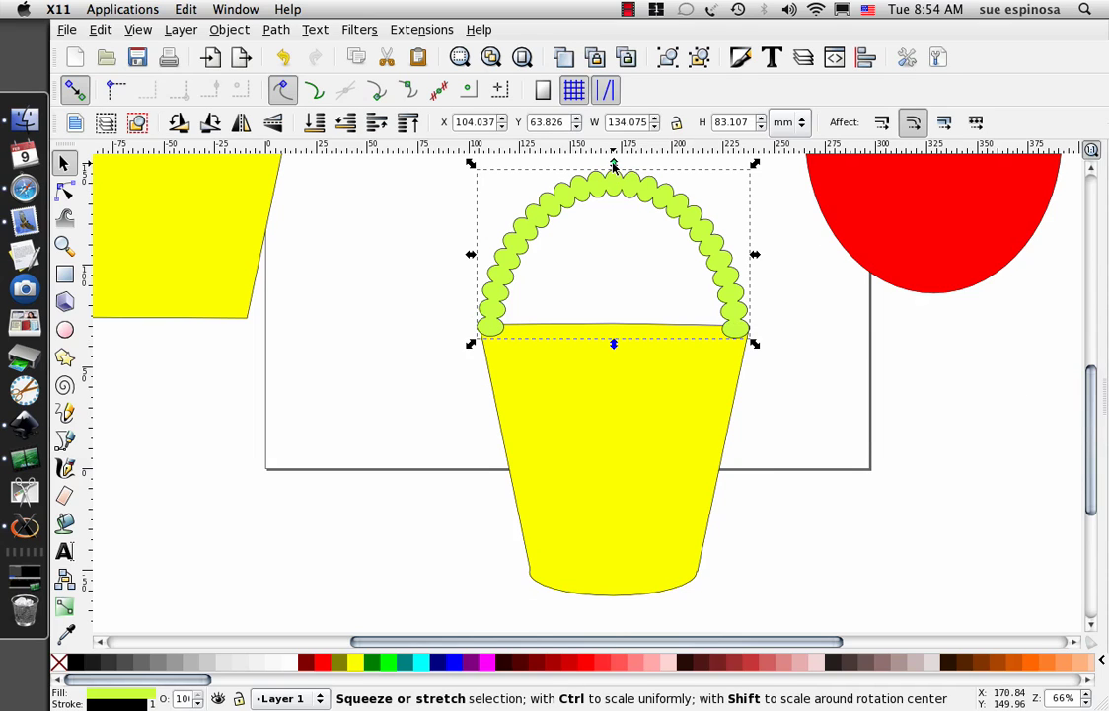
{"action": "left_click_drag", "start_coordinate": [613, 165], "coordinate": [606, 159]}
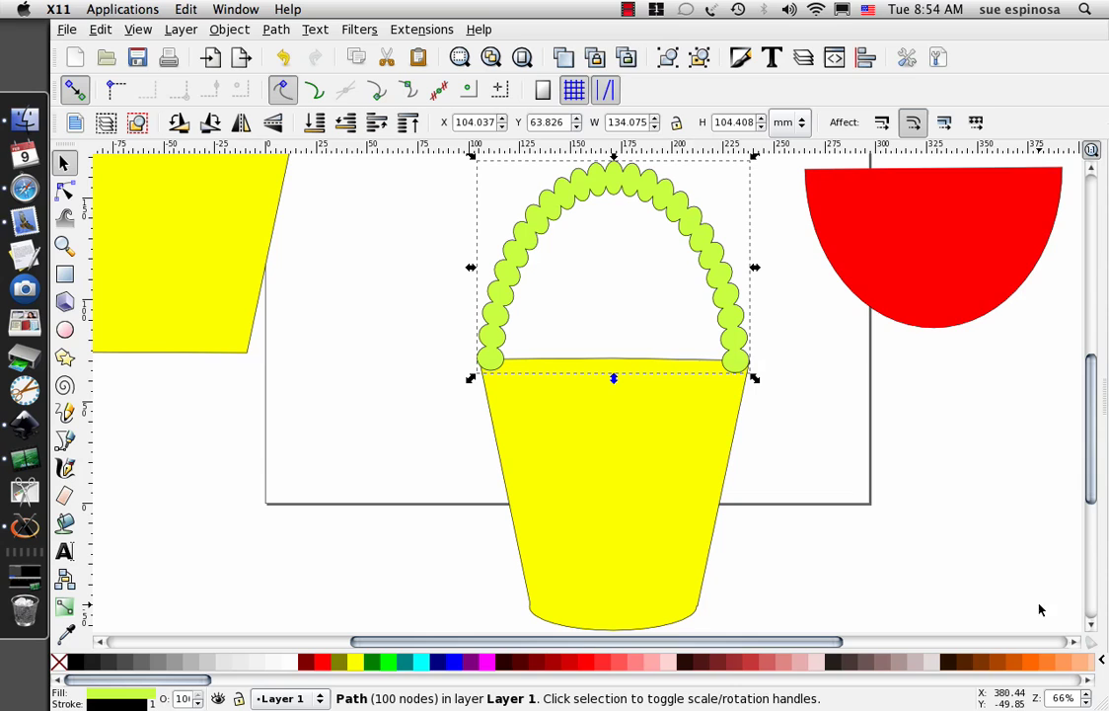
Step: Zoom out and spread the spares: red half-disc and green oval right, yellow trapezoid left
{"action": "left_click", "coordinate": [1086, 704]}
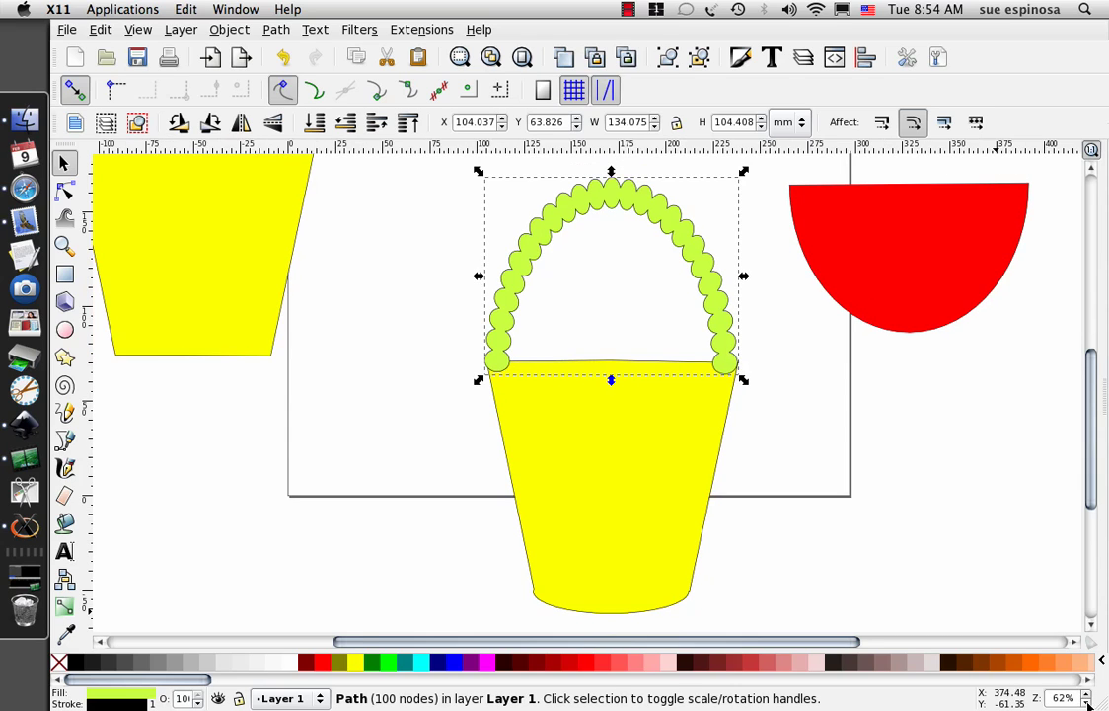
{"action": "left_click", "coordinate": [1086, 704]}
{"action": "left_click", "coordinate": [1087, 703]}
{"action": "left_click", "coordinate": [1087, 703]}
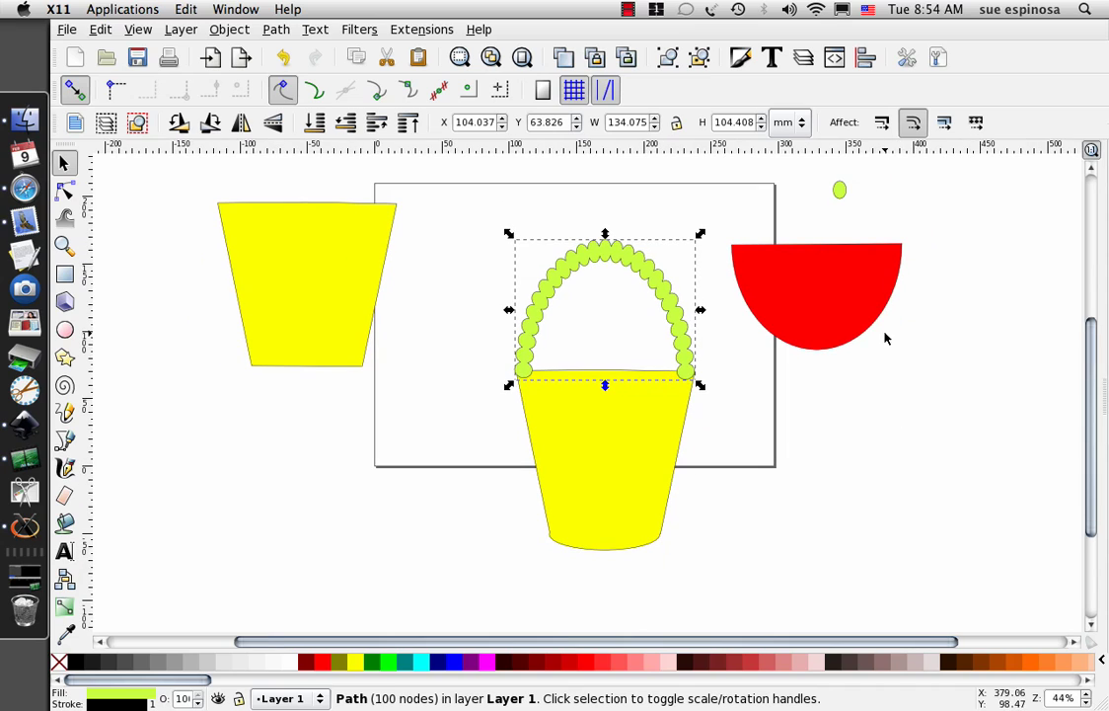
{"action": "left_click_drag", "start_coordinate": [819, 248], "coordinate": [966, 253]}
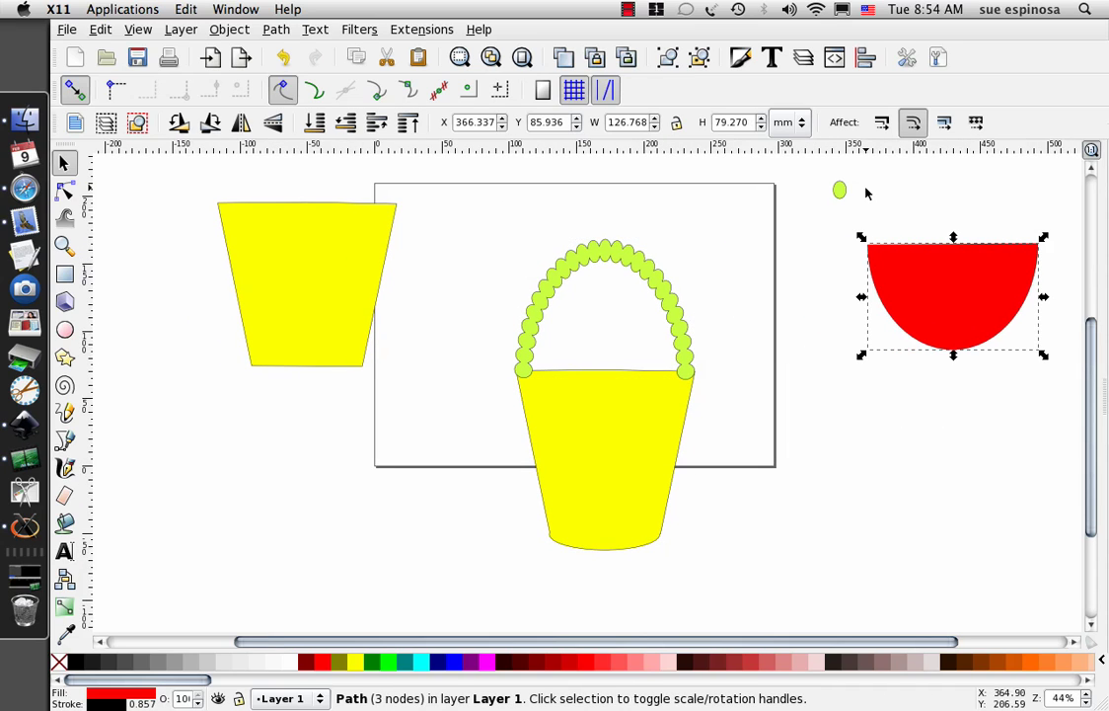
{"action": "left_click_drag", "start_coordinate": [846, 190], "coordinate": [959, 193]}
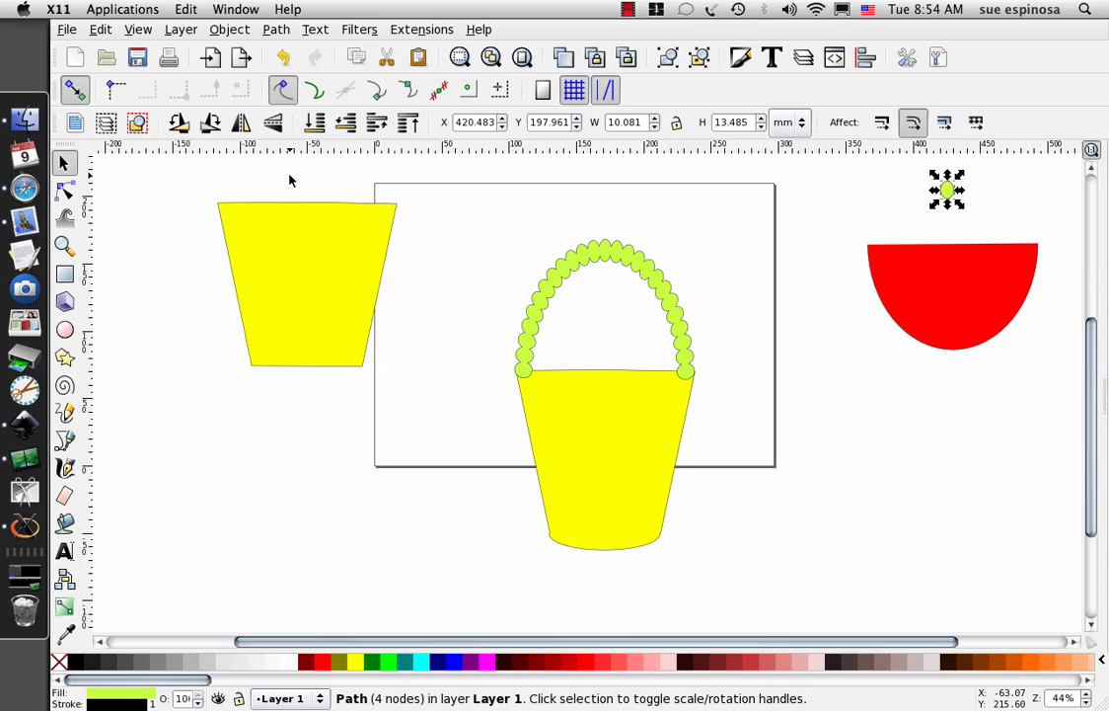
{"action": "left_click_drag", "start_coordinate": [290, 203], "coordinate": [220, 196]}
Step: Duplicate the bucket body with its green handle and move the copy left to X -40.767 mm
{"action": "left_click", "coordinate": [570, 545]}
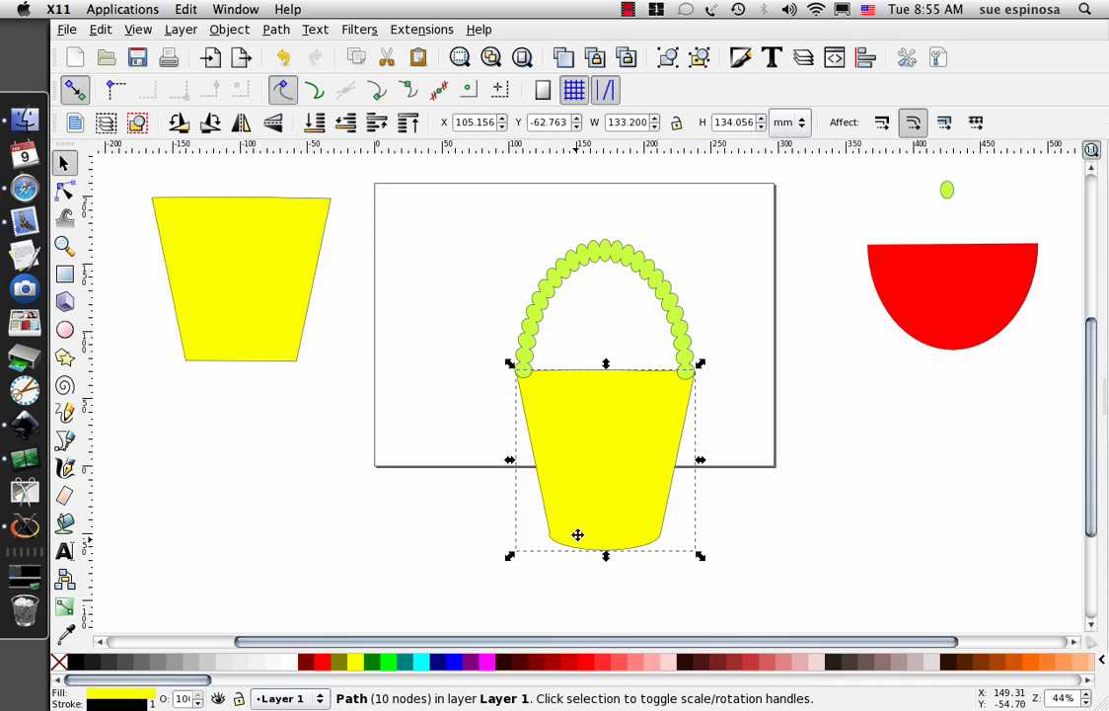
{"action": "left_click", "coordinate": [546, 273], "text": "shift"}
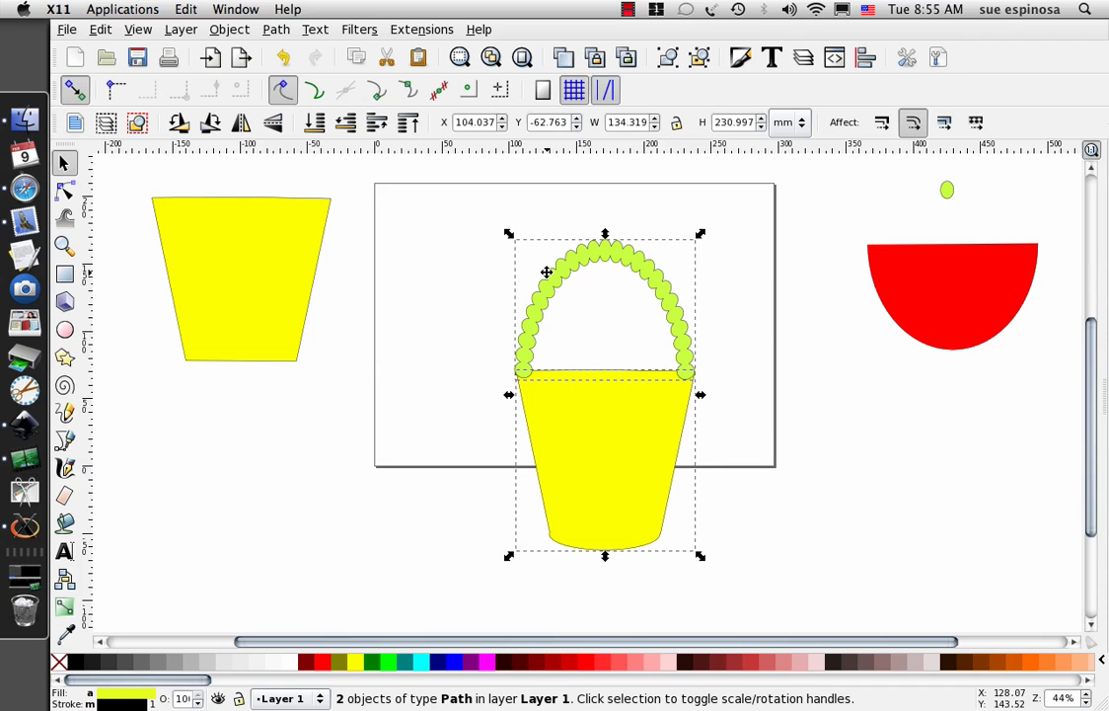
{"action": "left_click", "coordinate": [101, 30]}
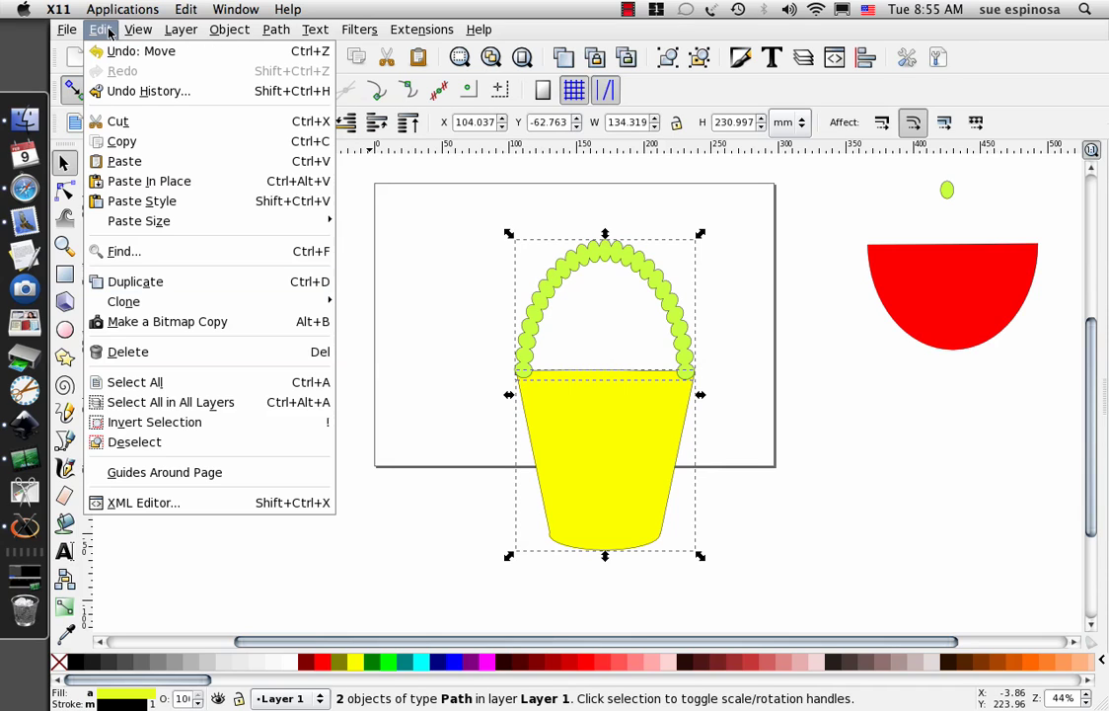
{"action": "left_click", "coordinate": [149, 283]}
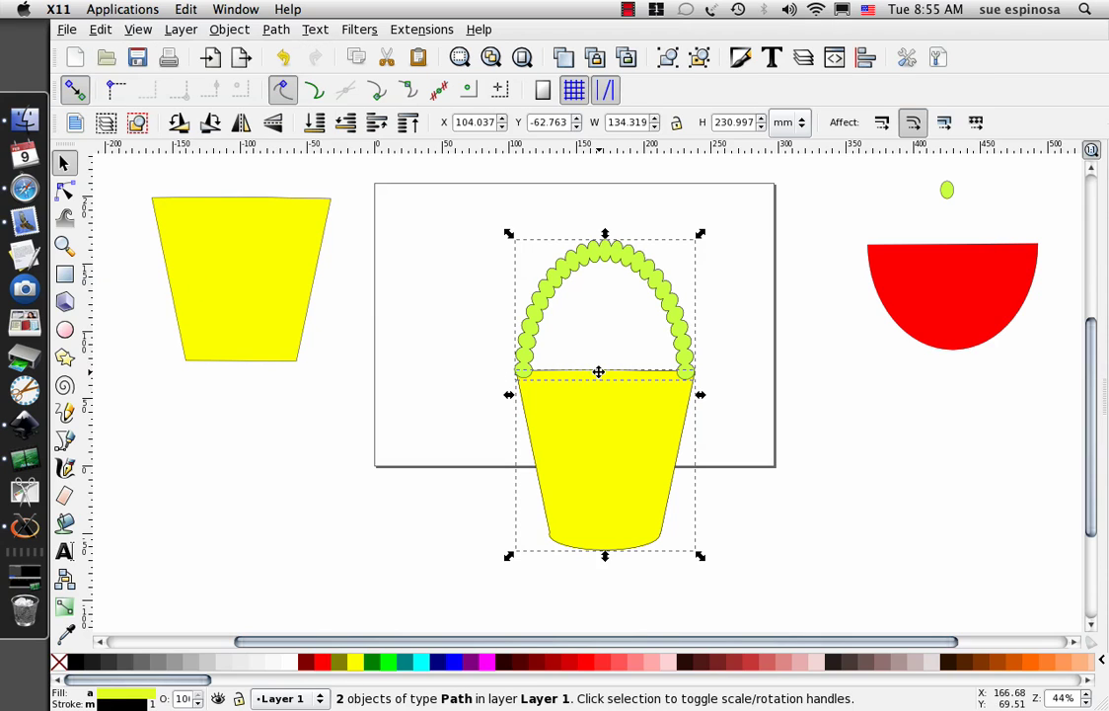
{"action": "left_click_drag", "start_coordinate": [598, 371], "coordinate": [397, 369]}
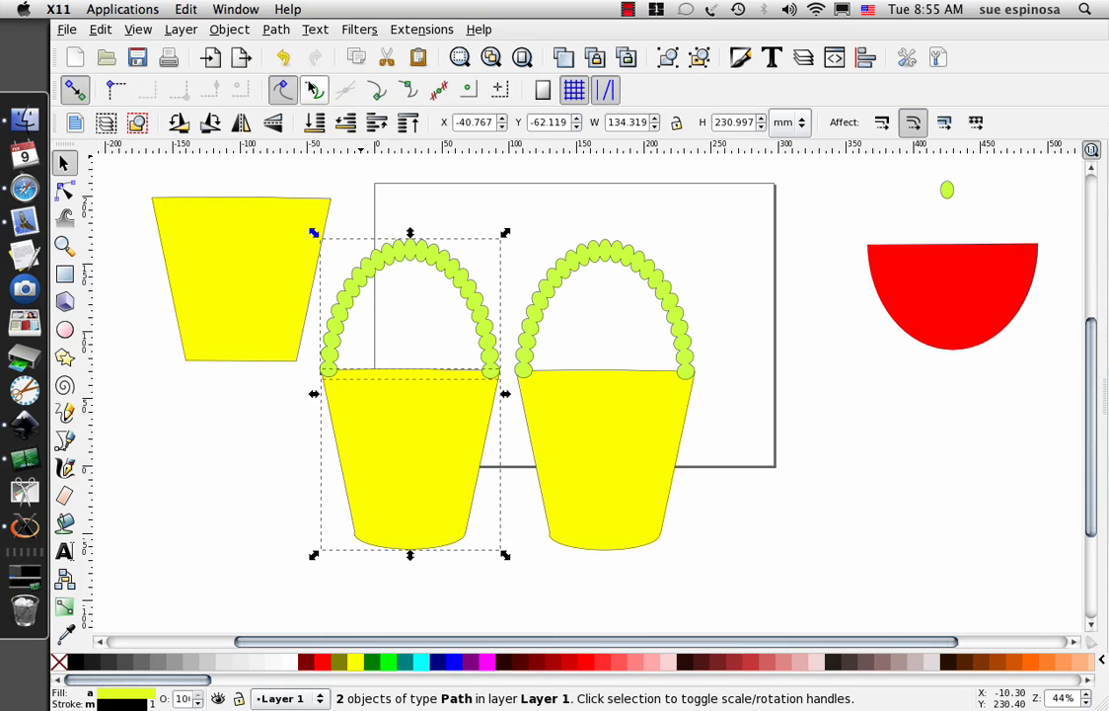
Step: Union the left copy's handle and body into one shape and fill it 90% gray
{"action": "left_click", "coordinate": [278, 30]}
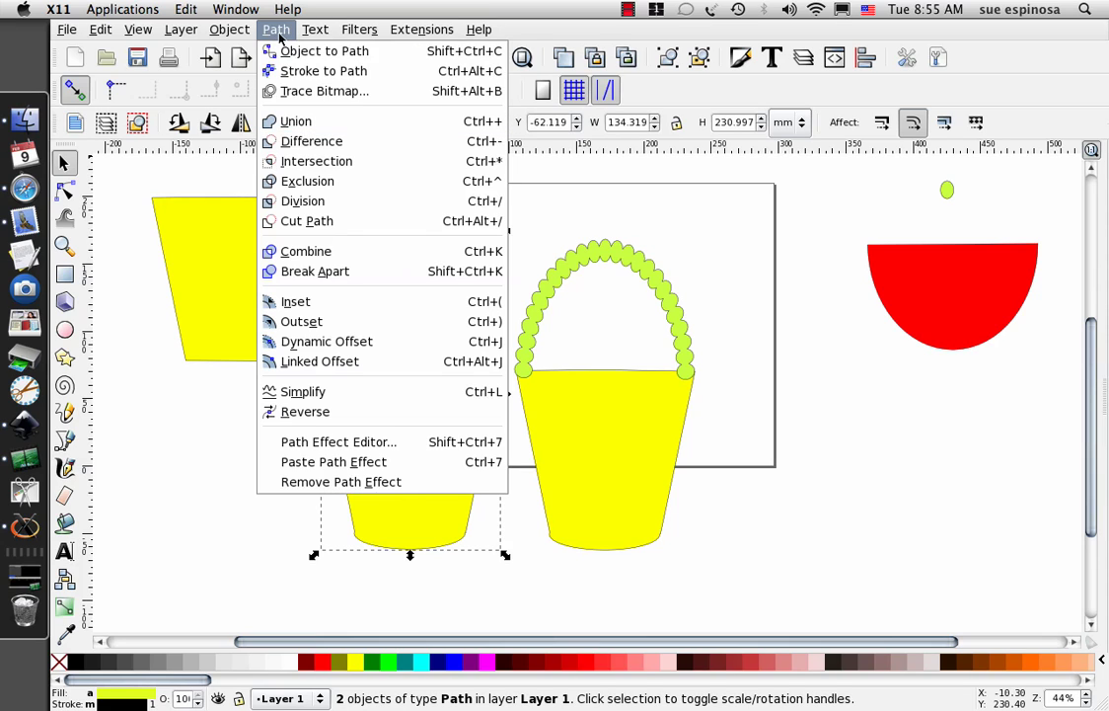
{"action": "left_click", "coordinate": [299, 122]}
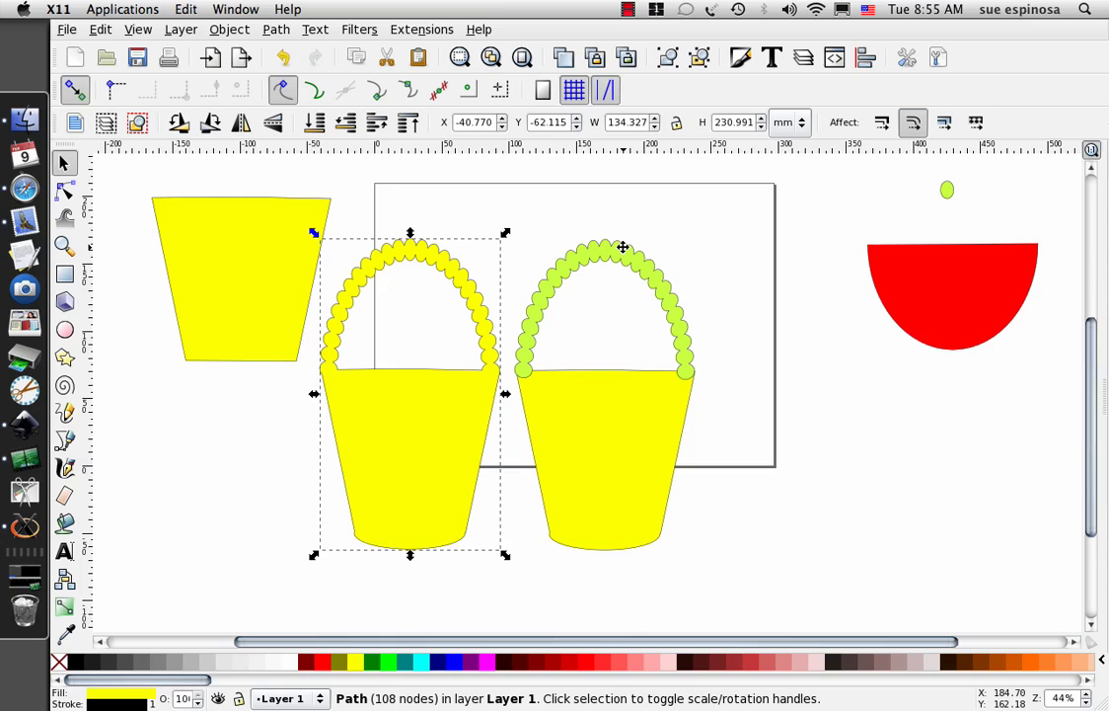
{"action": "left_click", "coordinate": [387, 372]}
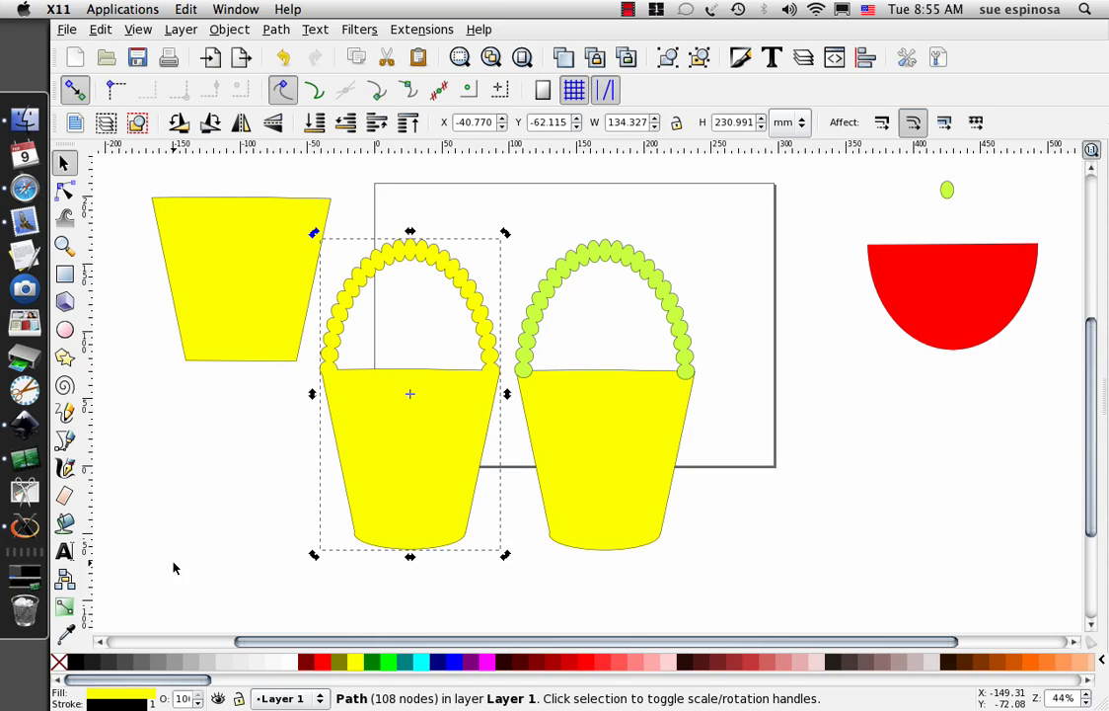
{"action": "left_click", "coordinate": [95, 670]}
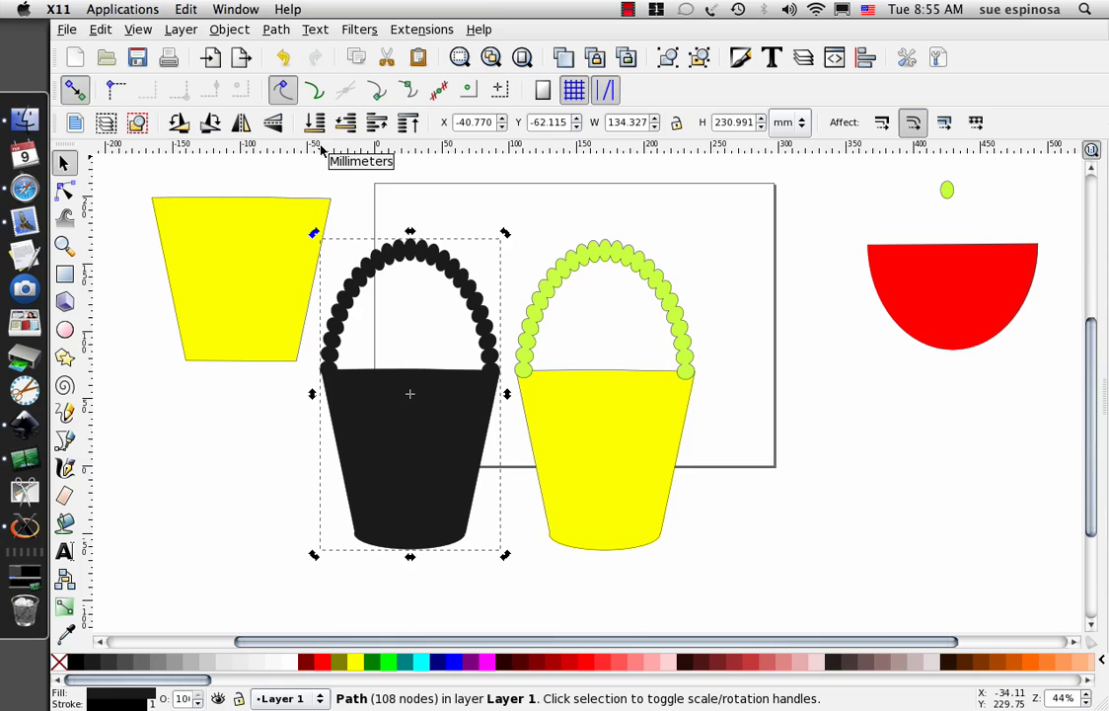
{"action": "left_click", "coordinate": [865, 471]}
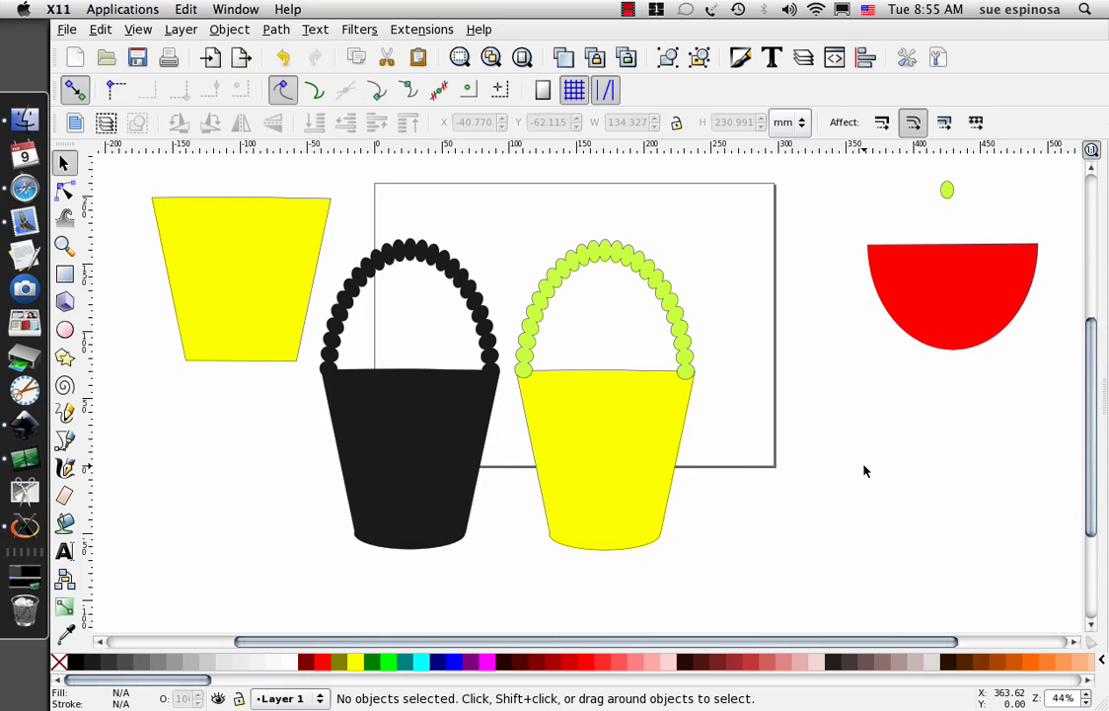